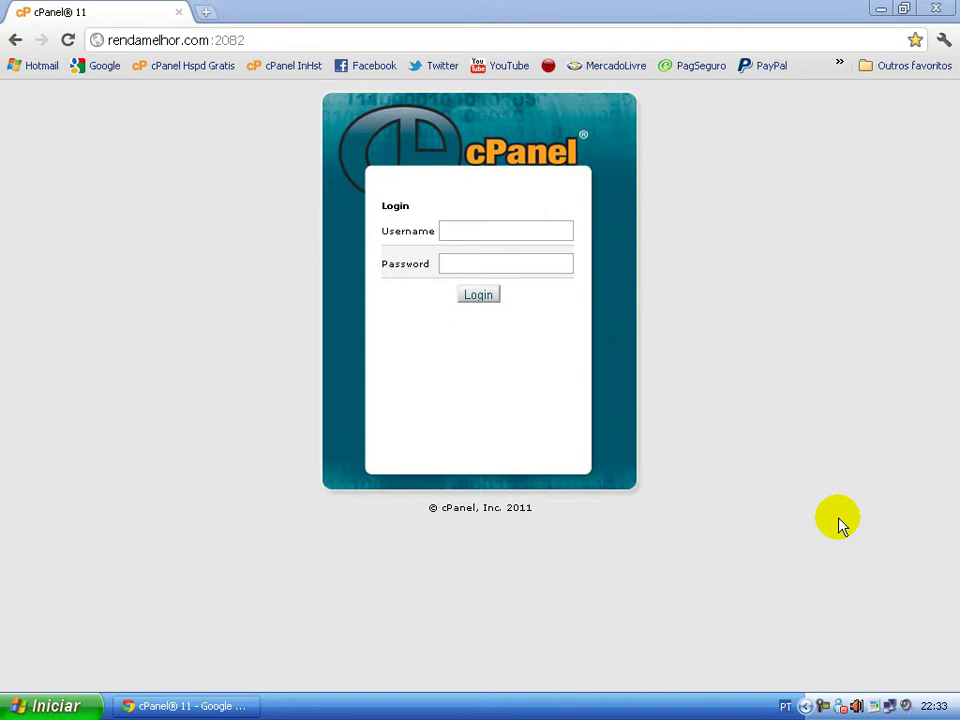
- Log in to cPanel with the saved username and password, then open MySQL Databases
click(499, 231)
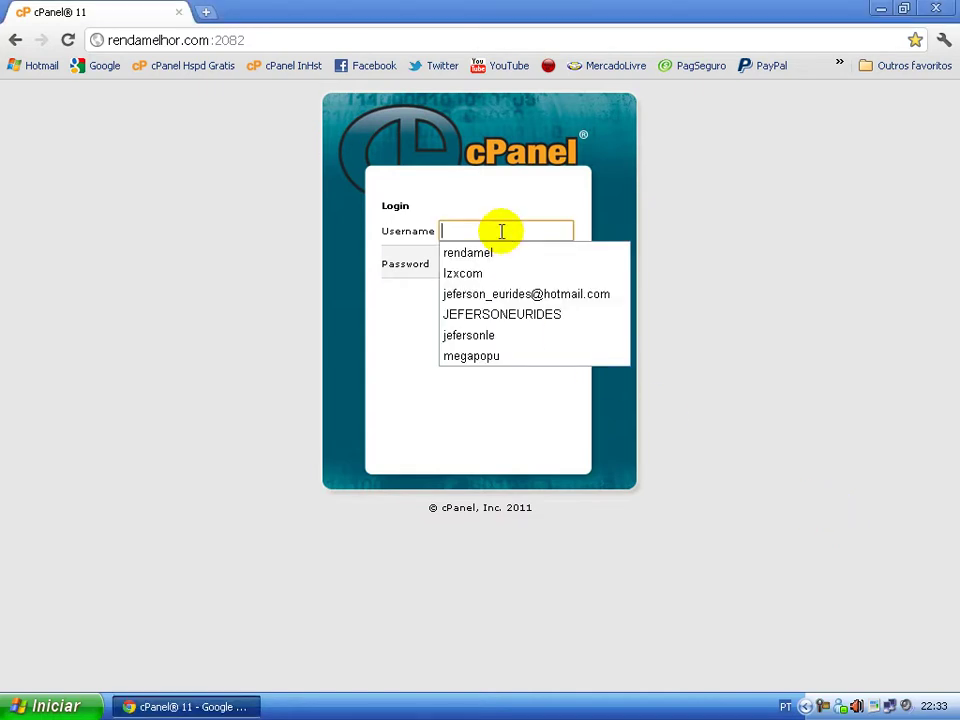
click(499, 254)
click(495, 260)
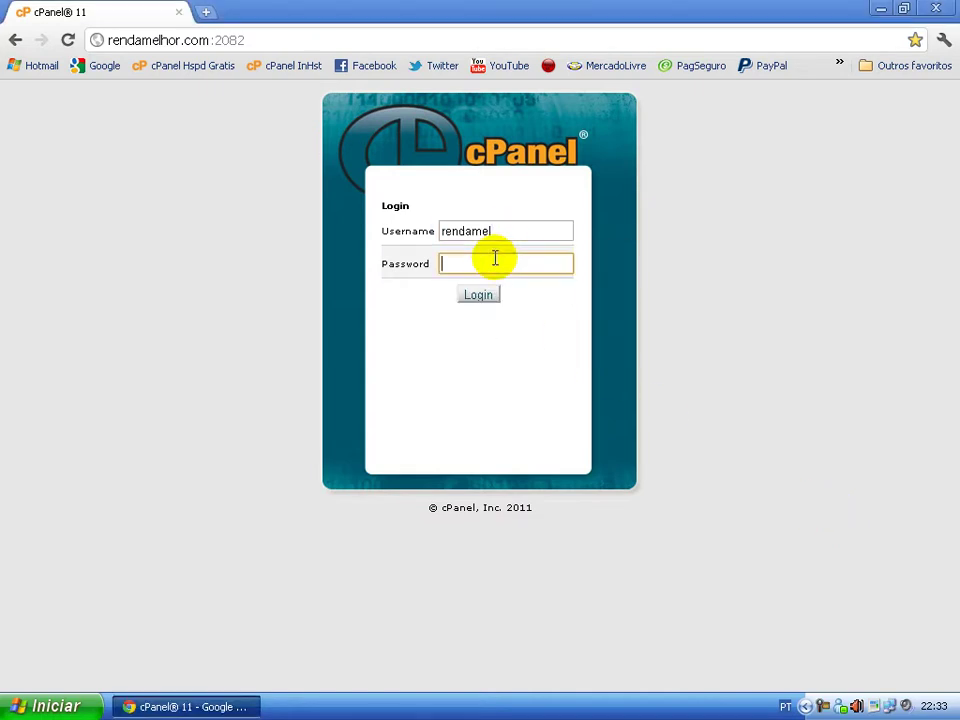
key(Return)
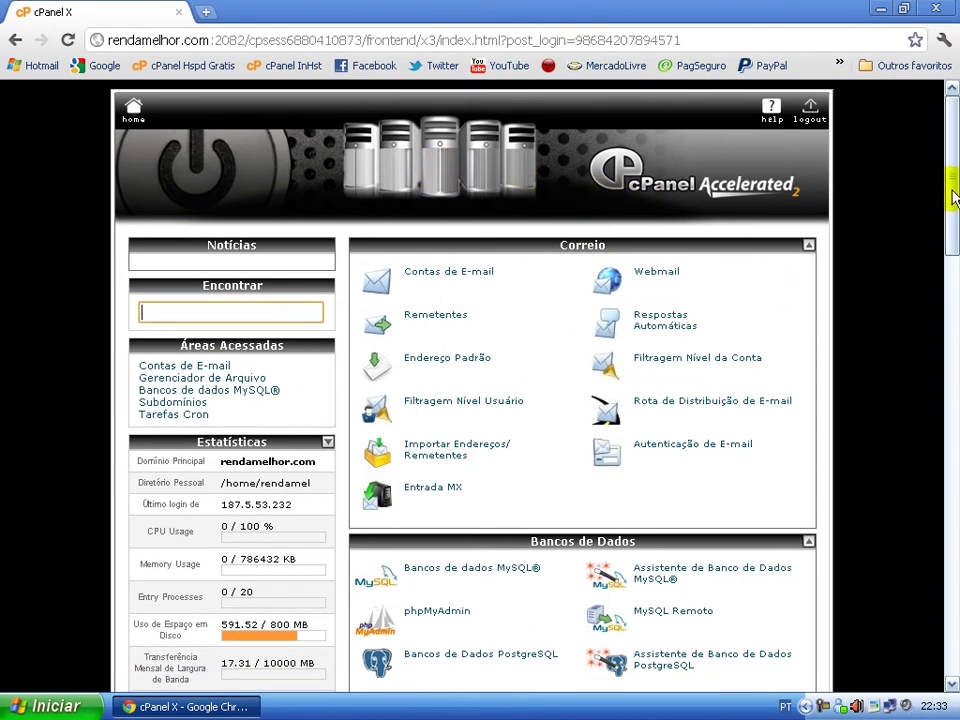
drag(953, 150, 943, 240)
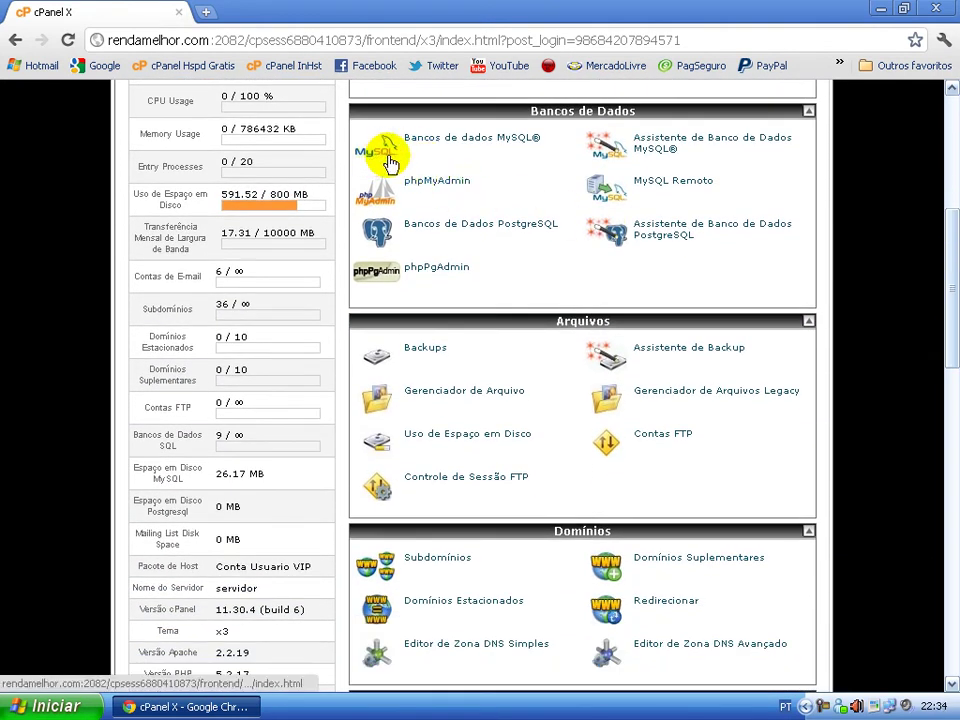
click(463, 144)
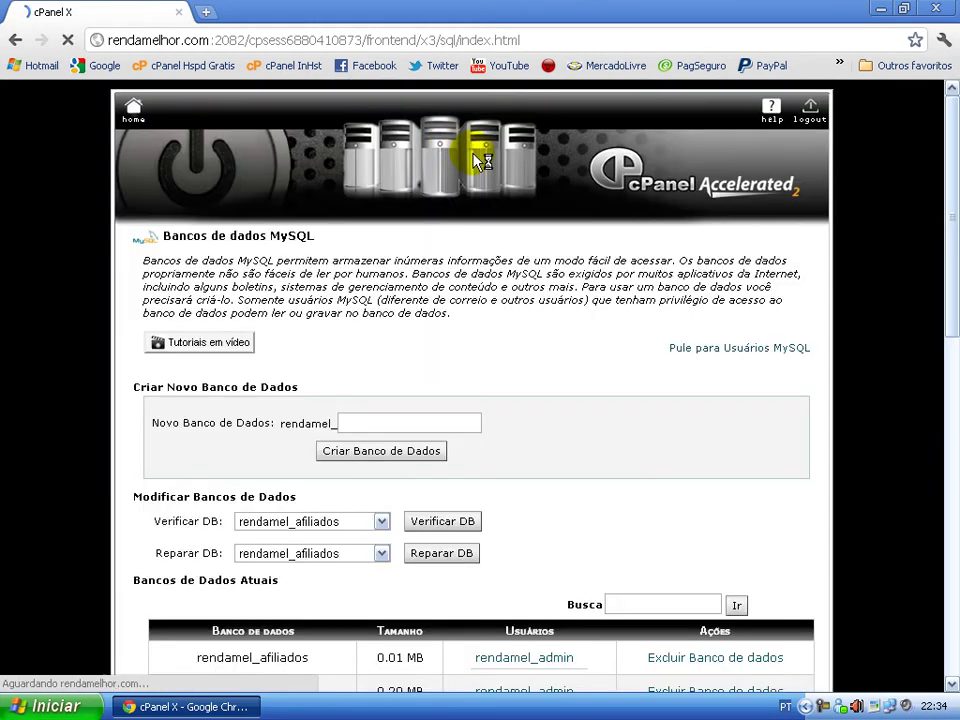
- Review the nine existing databases and five MySQL users, then return to the new-database field
scroll(376, 207, down, 1)
scroll(560, 205, up, 1)
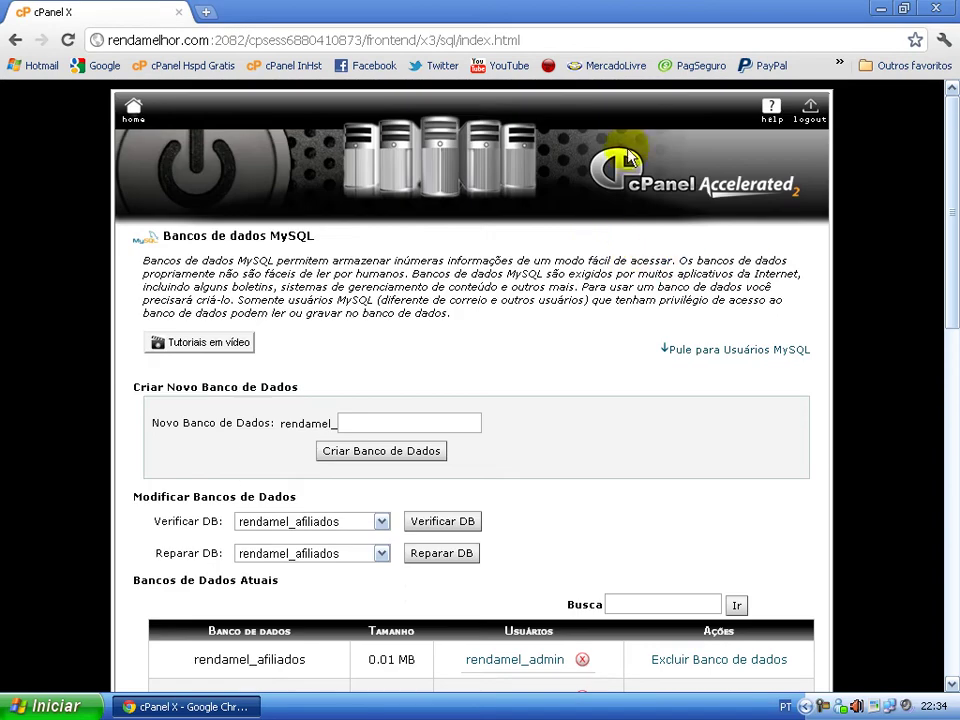
scroll(546, 193, down, 4)
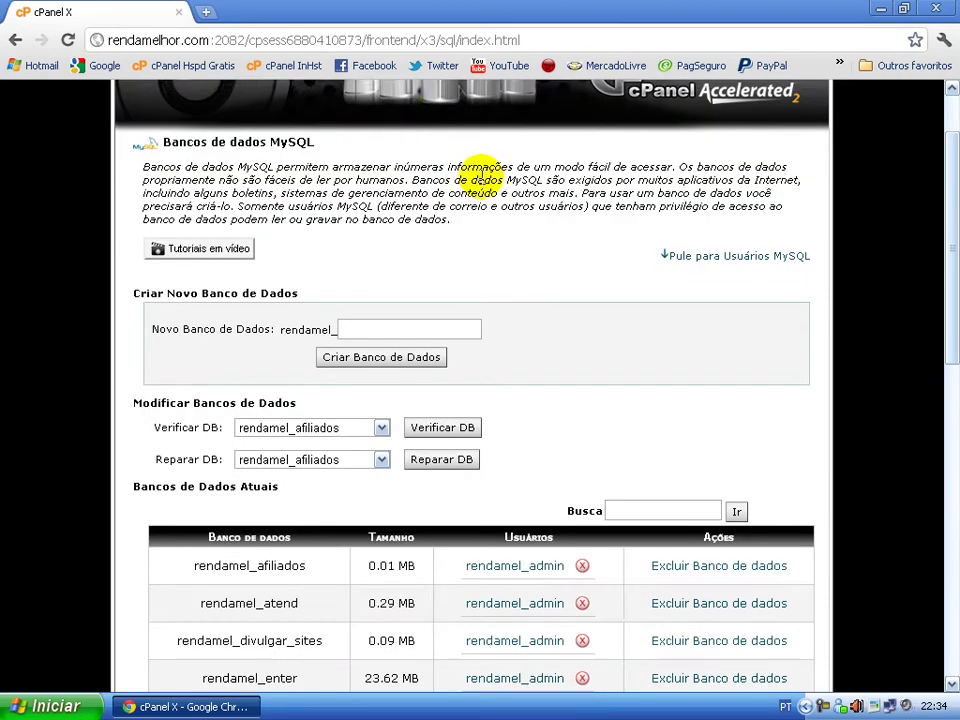
scroll(261, 257, down, 4)
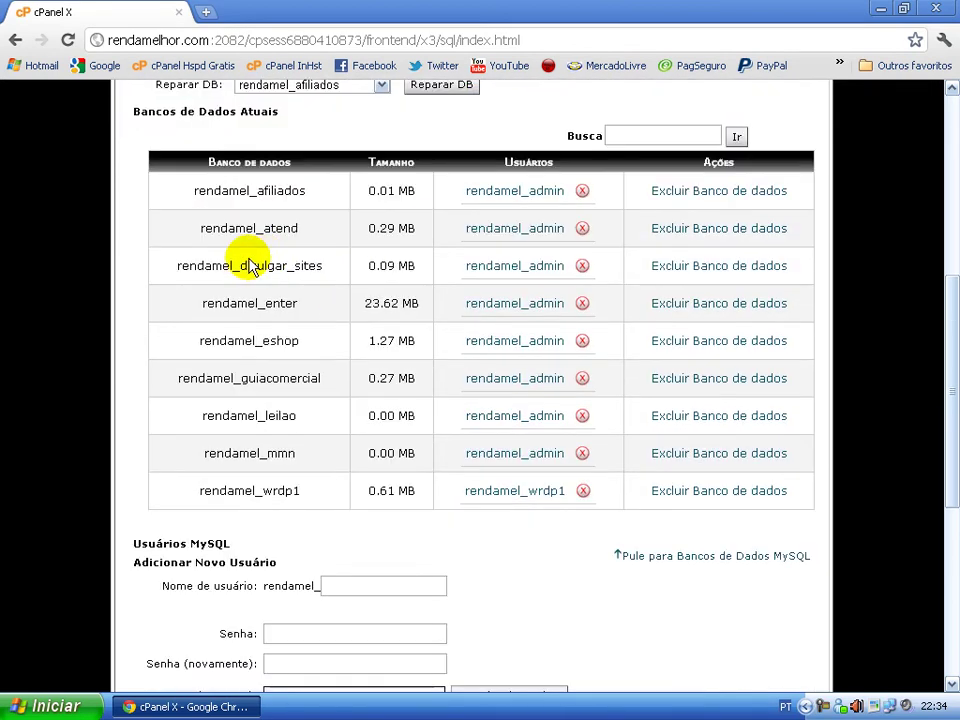
scroll(338, 217, up, 4)
scroll(448, 444, down, 5)
scroll(418, 242, down, 1)
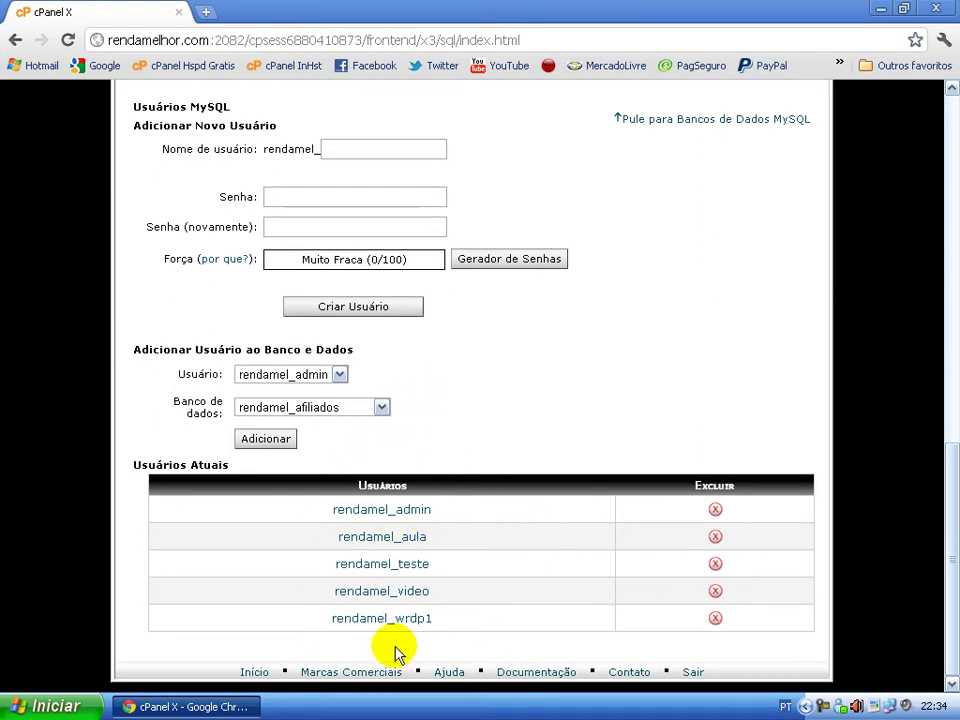
scroll(549, 467, up, 10)
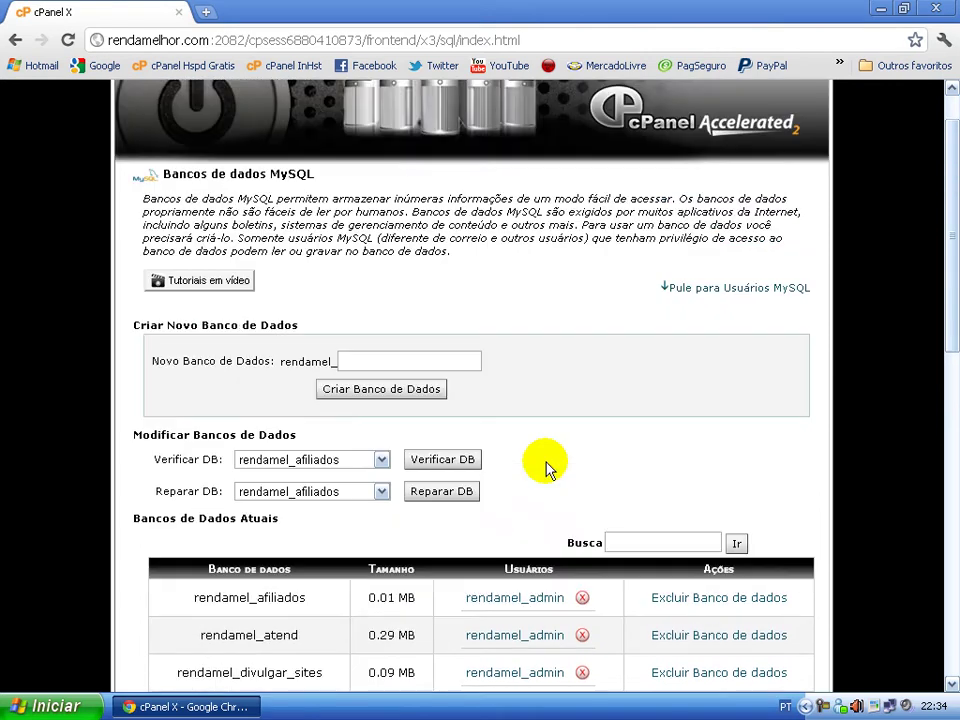
click(426, 423)
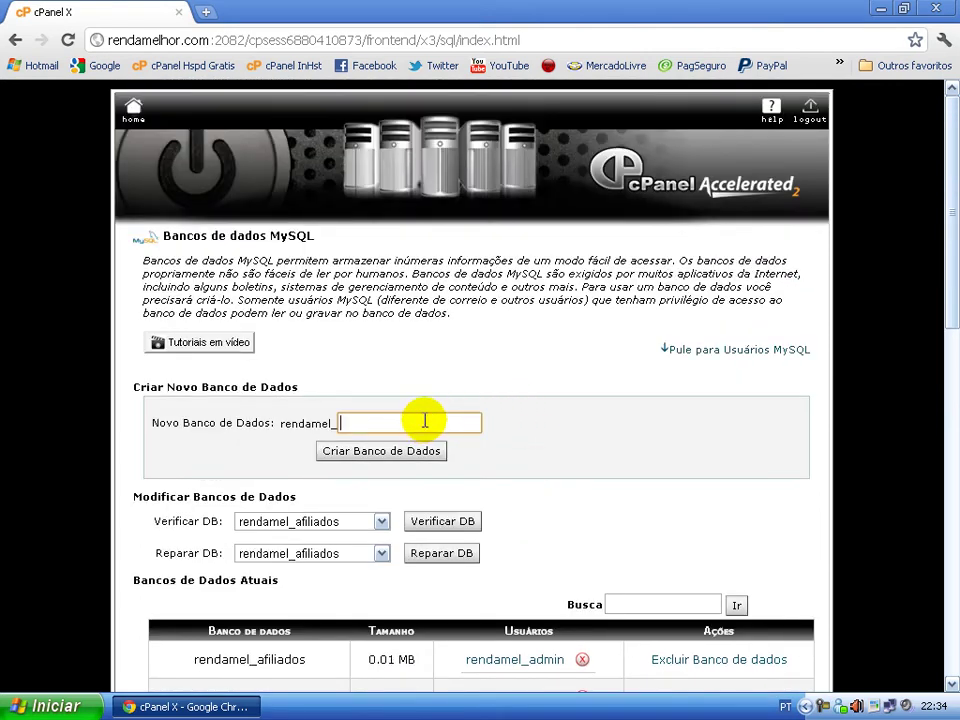
- Examine the fixed rendamel_ prefix in front of the new database name field
click(445, 378)
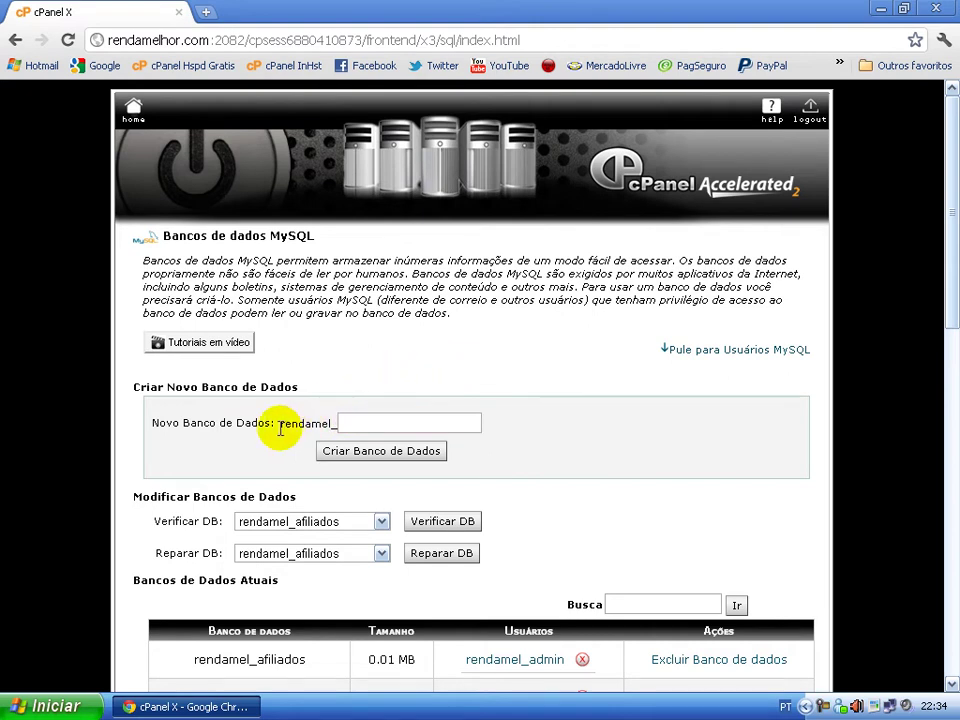
drag(280, 428, 339, 407)
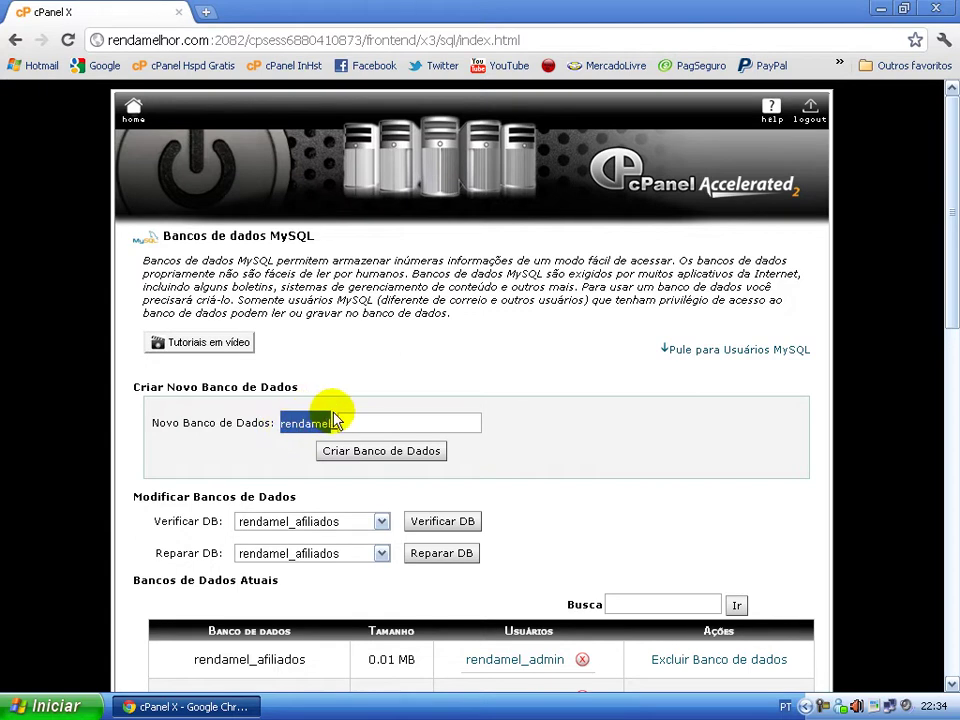
click(345, 395)
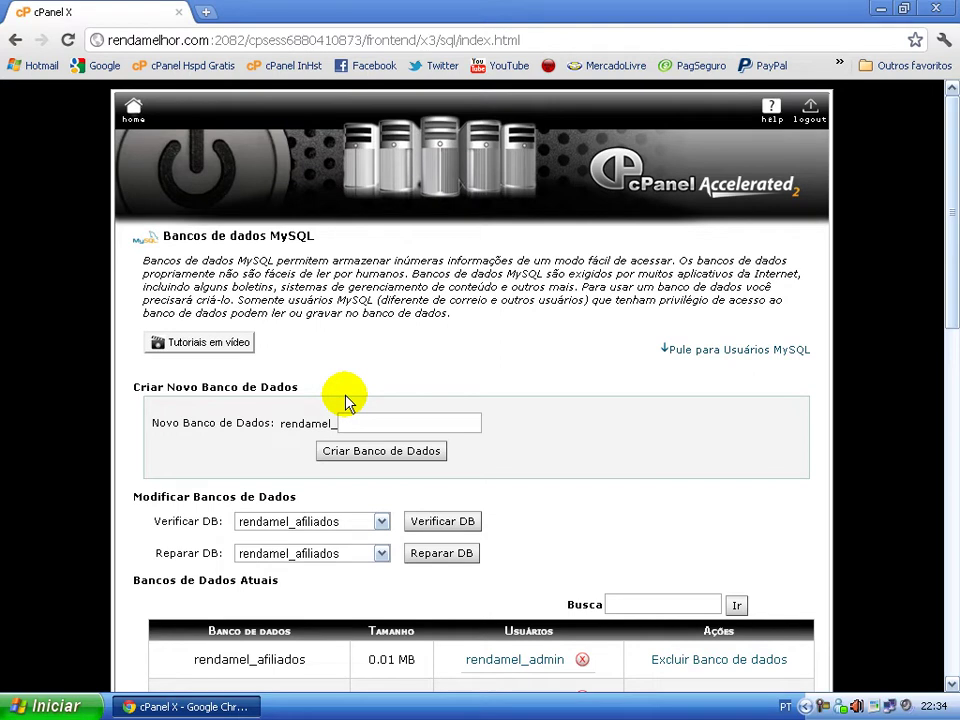
drag(282, 426, 343, 426)
click(358, 424)
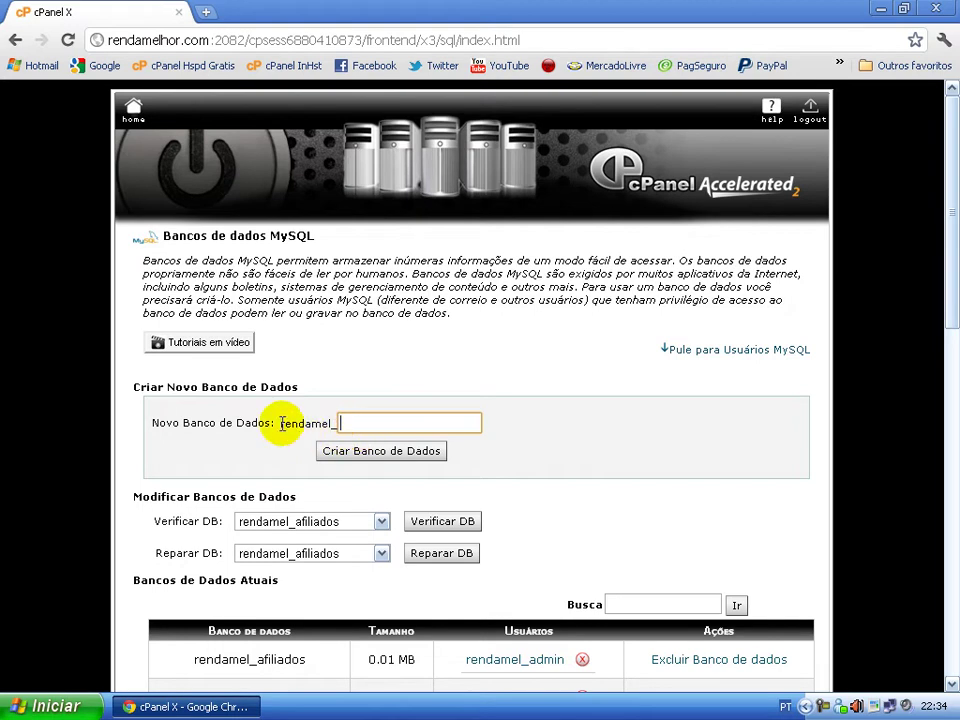
drag(281, 425, 336, 426)
click(366, 424)
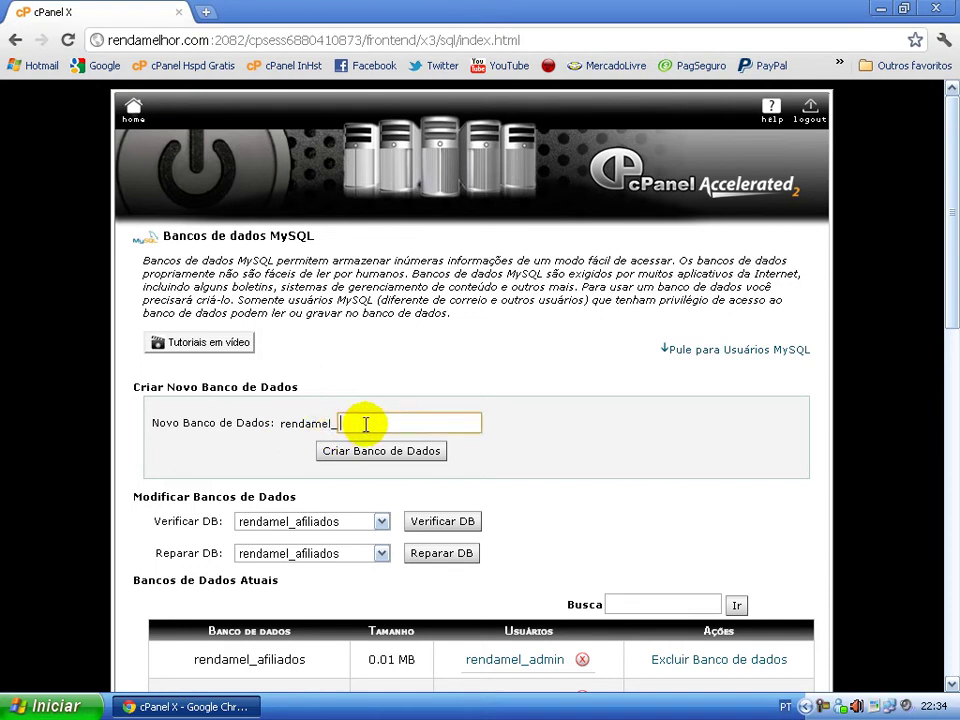
click(402, 423)
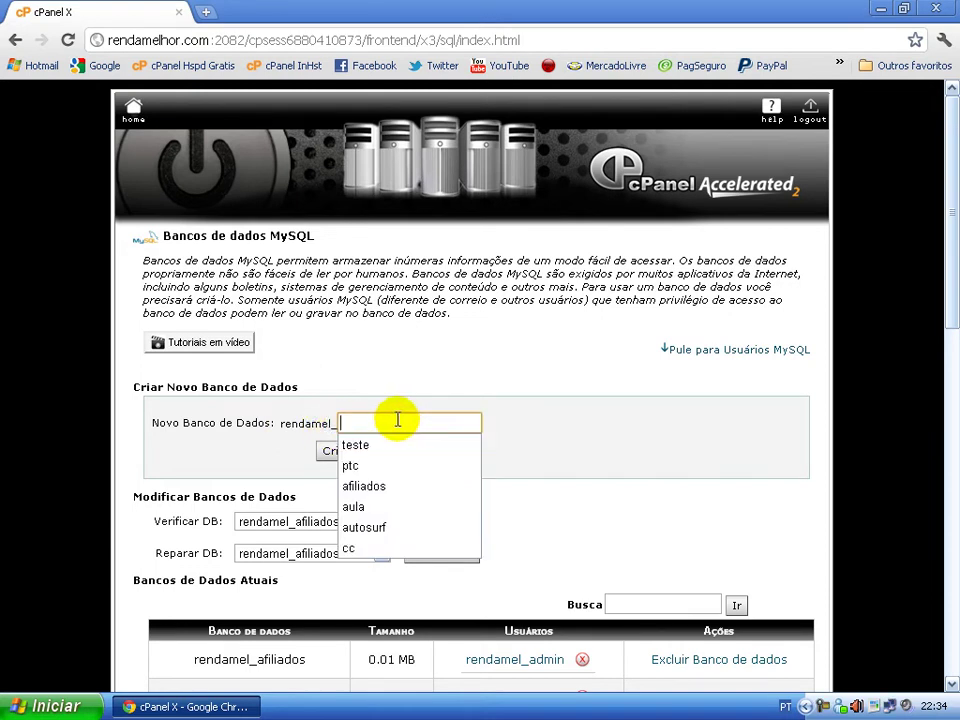
click(340, 407)
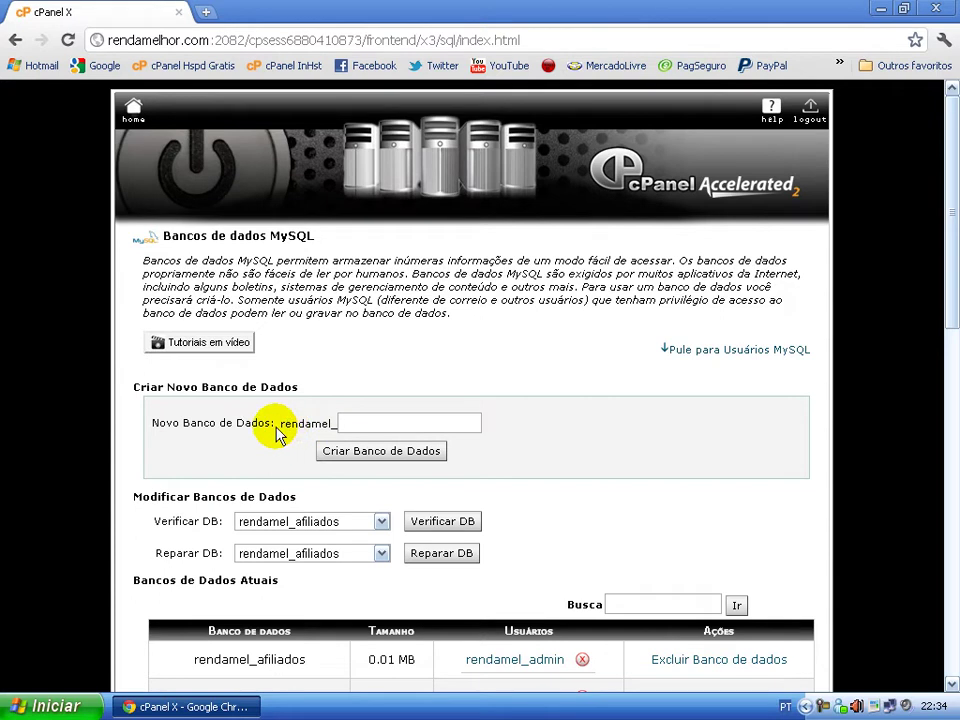
drag(281, 425, 349, 422)
click(397, 421)
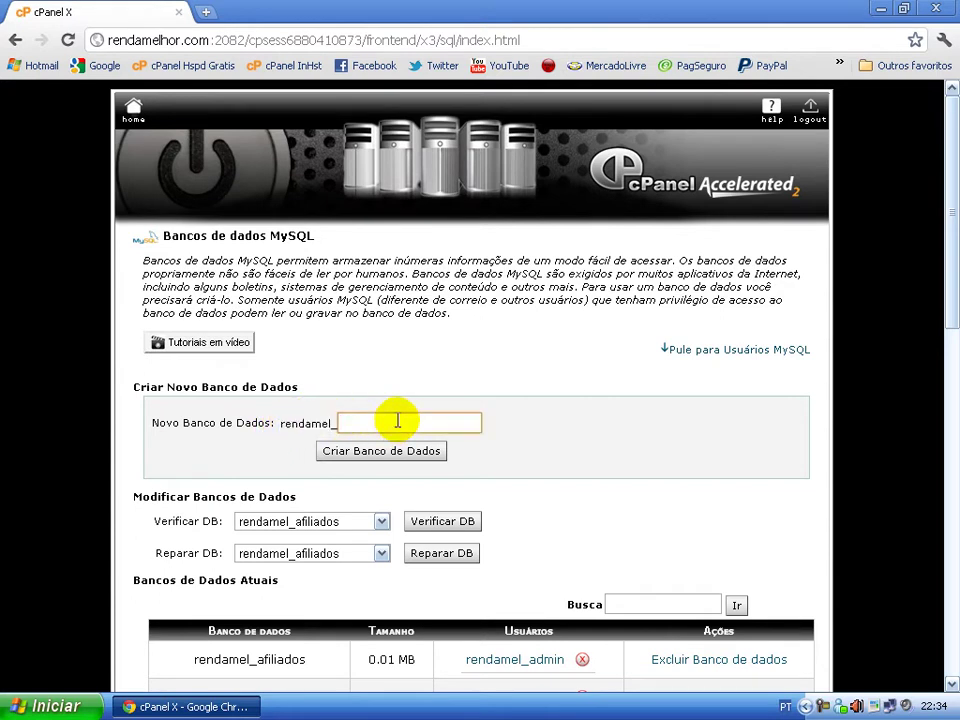
click(392, 421)
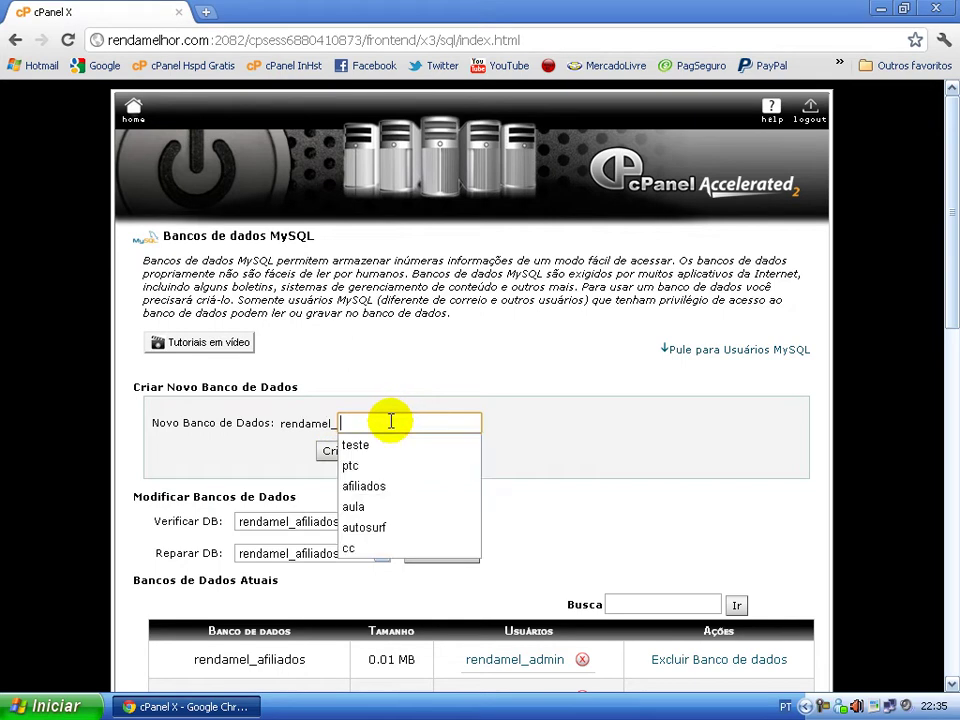
click(287, 407)
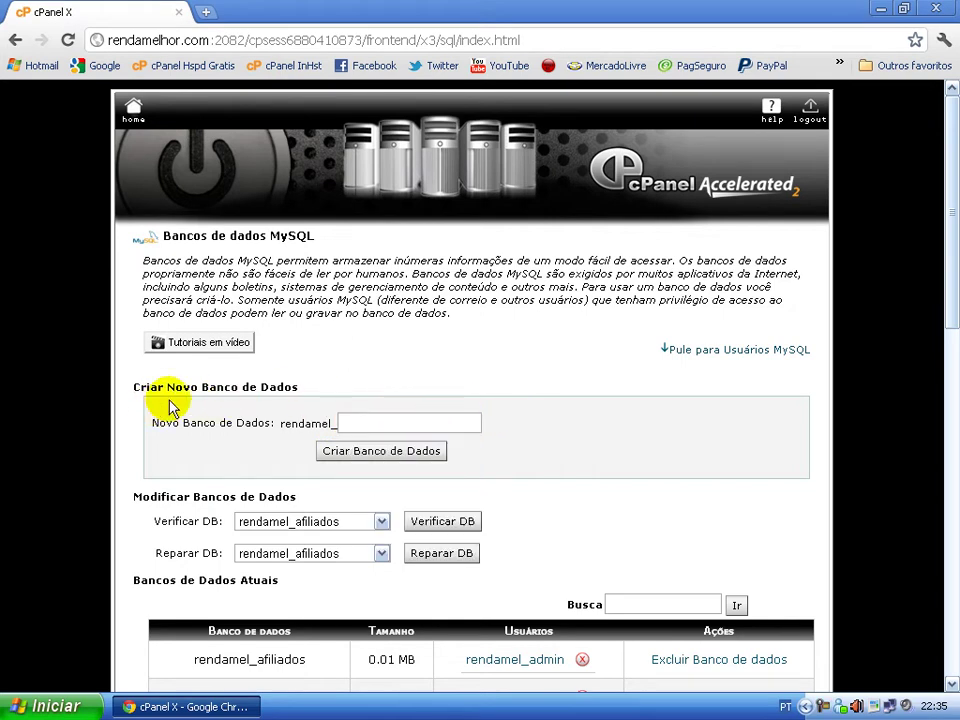
click(381, 426)
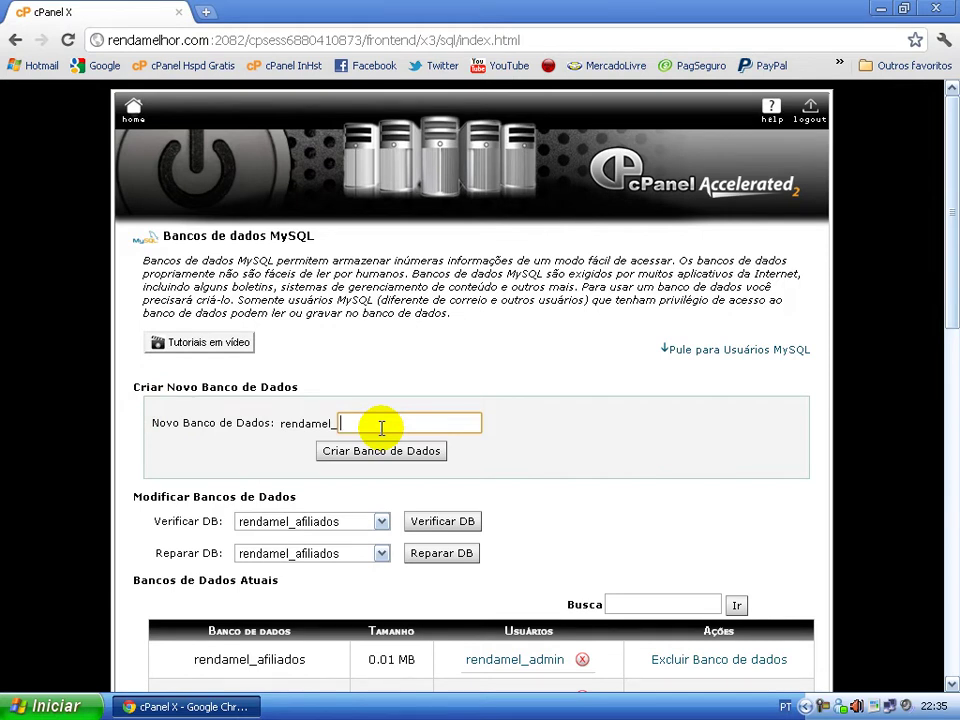
- Enter teste as the database name and create rendamel_teste
text(teste)
click(445, 446)
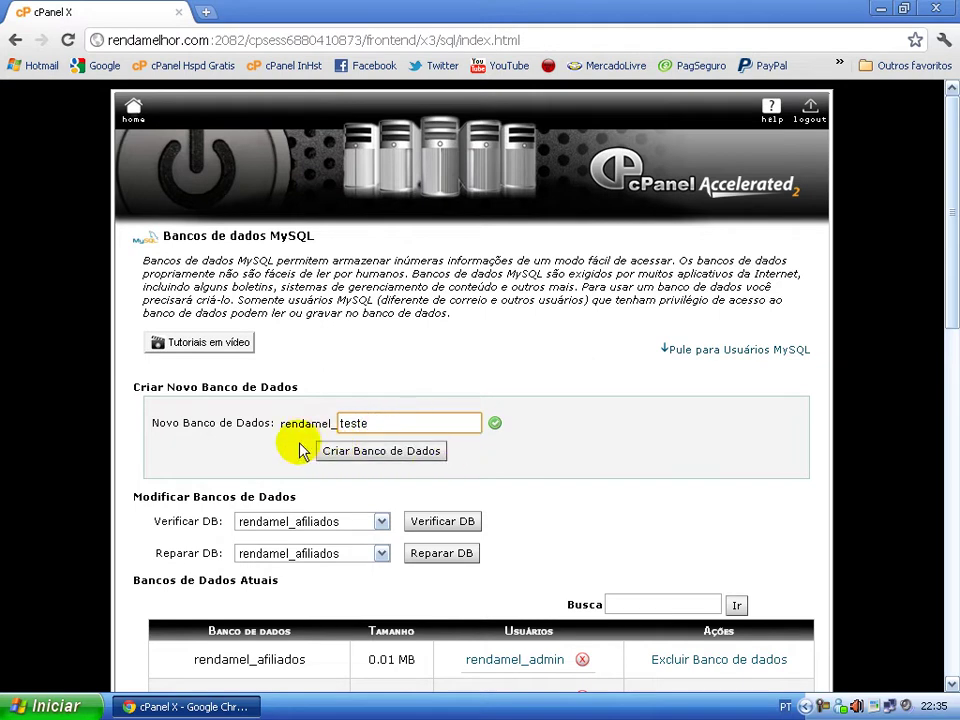
drag(281, 426, 322, 424)
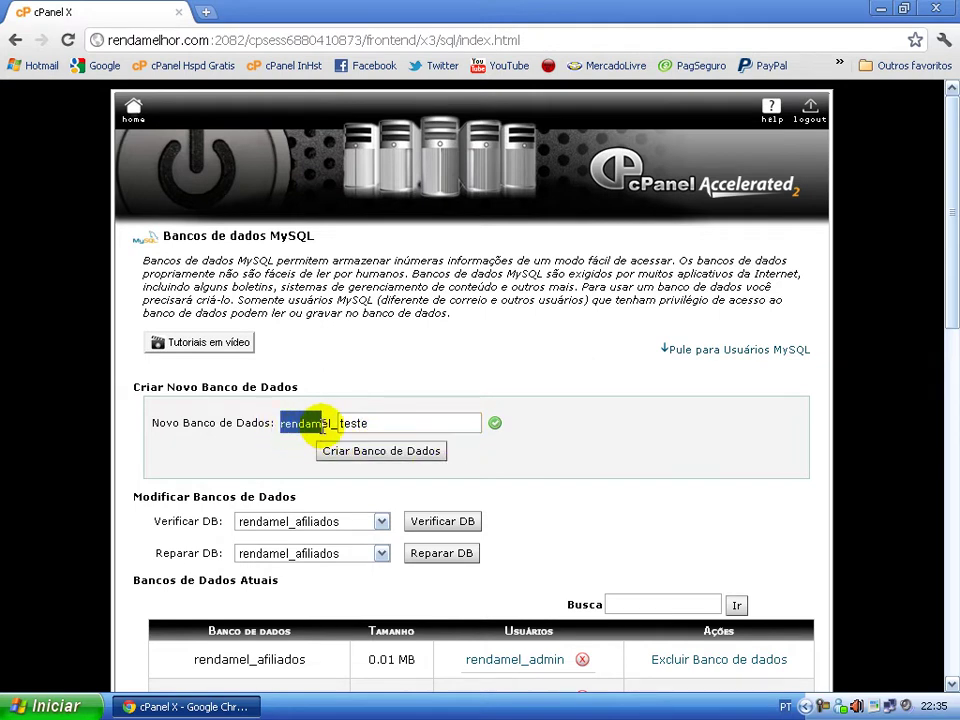
click(355, 423)
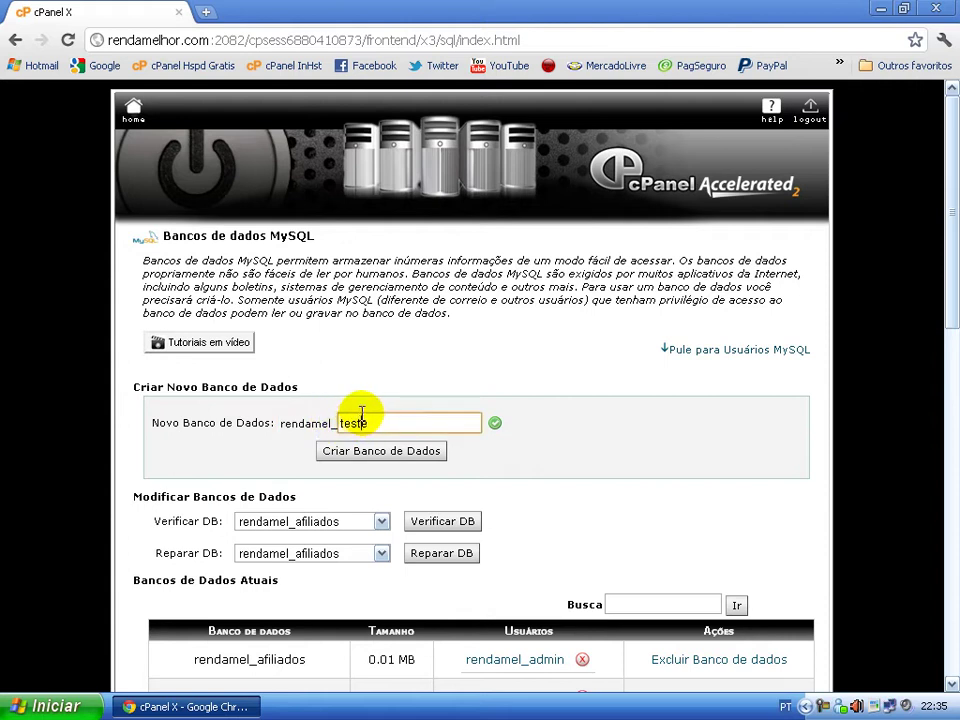
click(345, 424)
click(283, 425)
drag(283, 425, 321, 423)
click(476, 454)
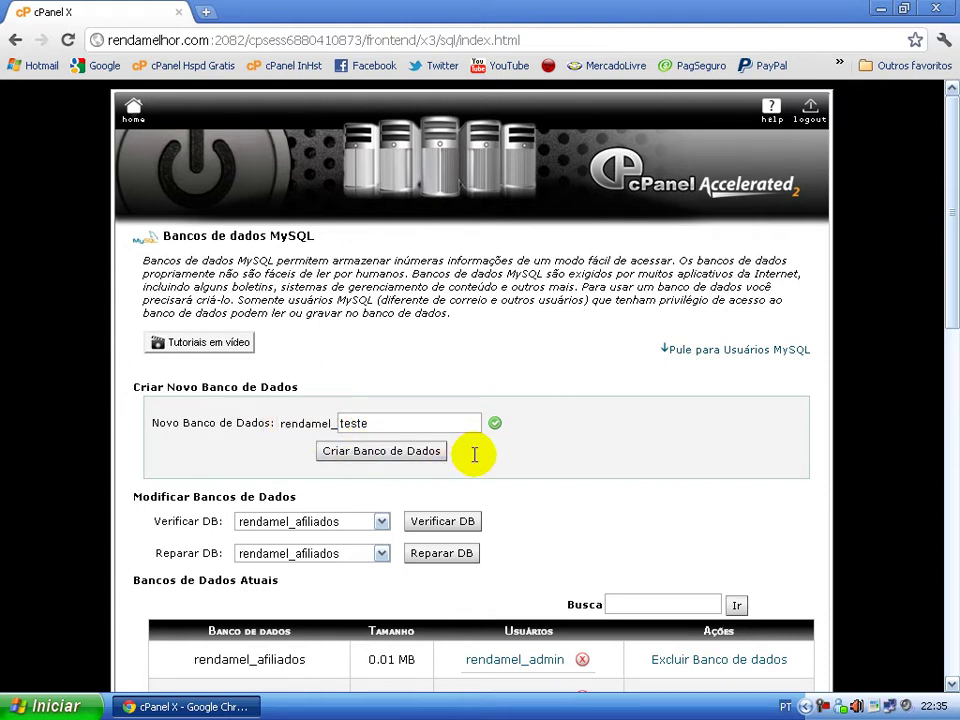
click(377, 459)
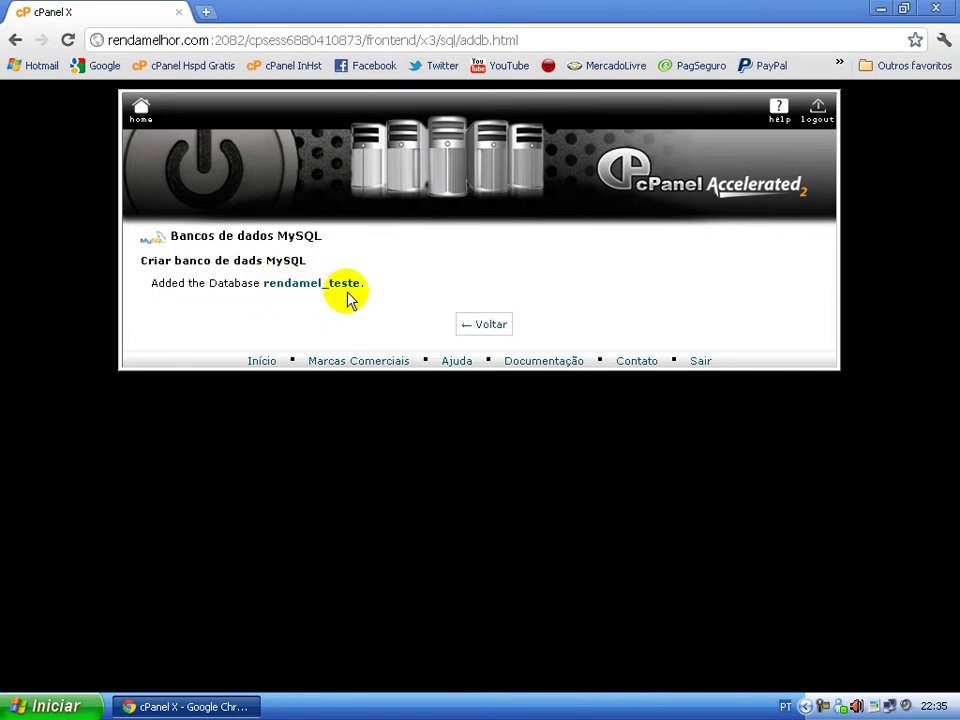
- Acknowledge the 'Added the Database rendamel_teste' message and go back to MySQL Databases
click(500, 329)
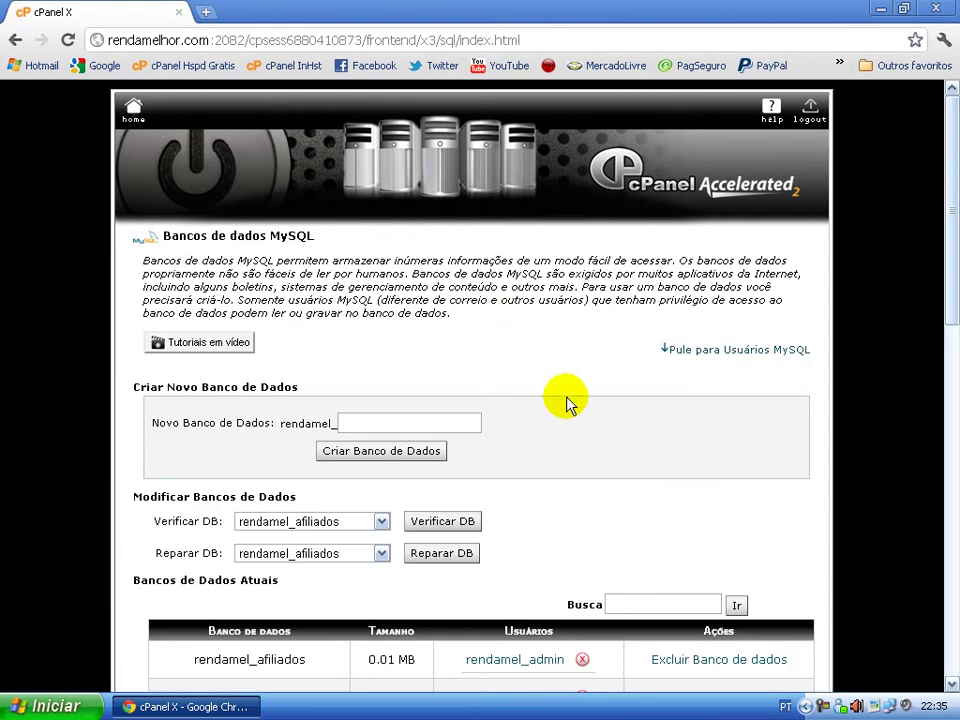
- Find rendamel_teste listed at 0.00 MB with no users, then continue down to Add New User
scroll(589, 456, down, 2)
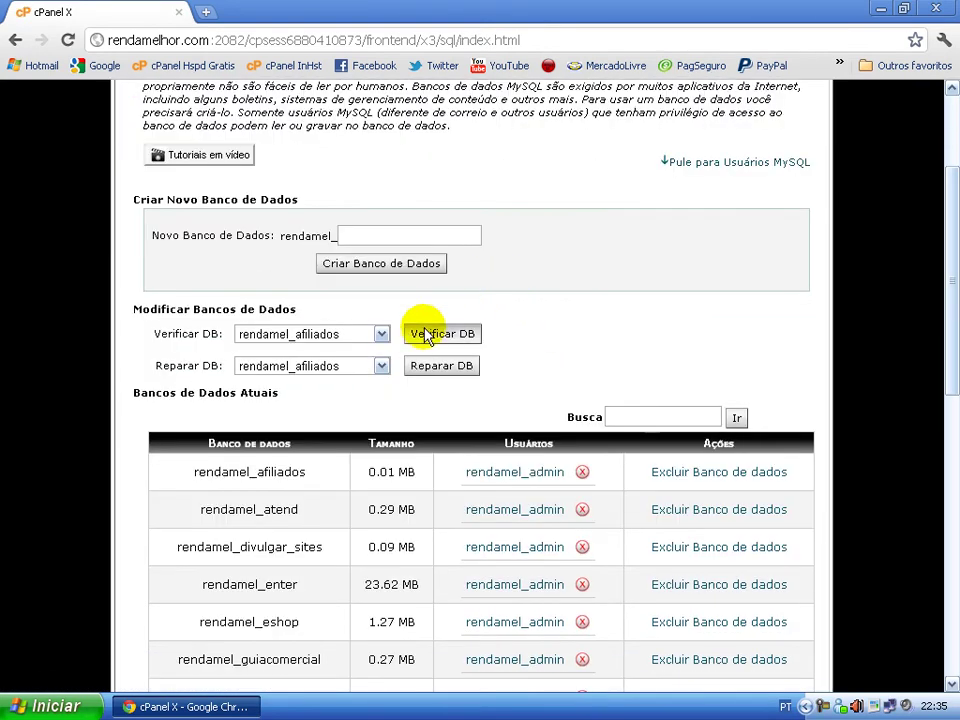
scroll(343, 378, down, 3)
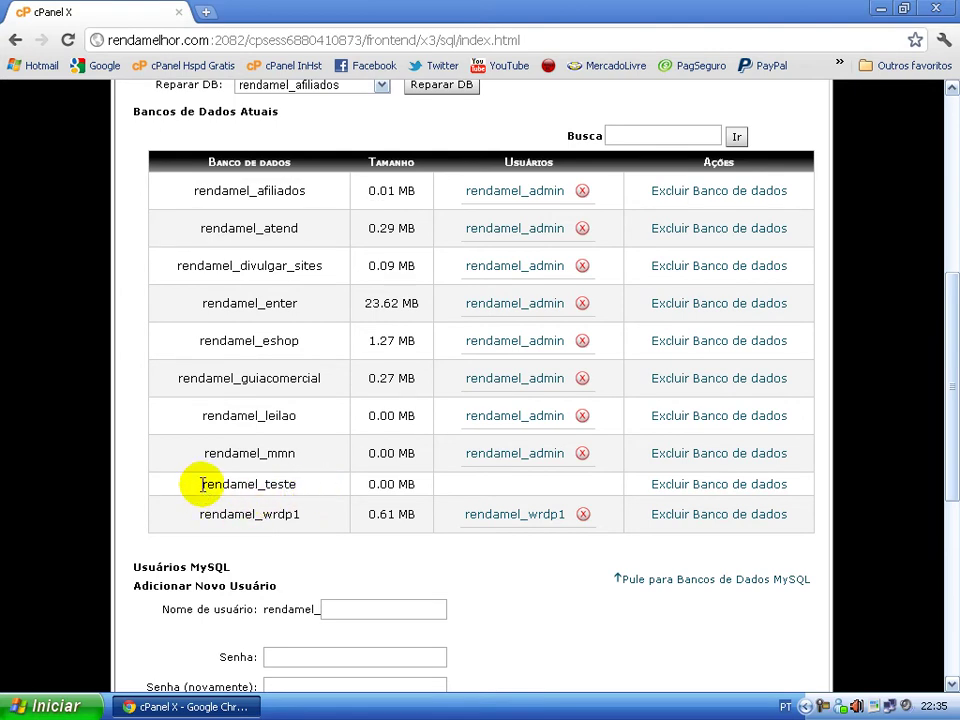
drag(205, 484, 289, 471)
click(440, 495)
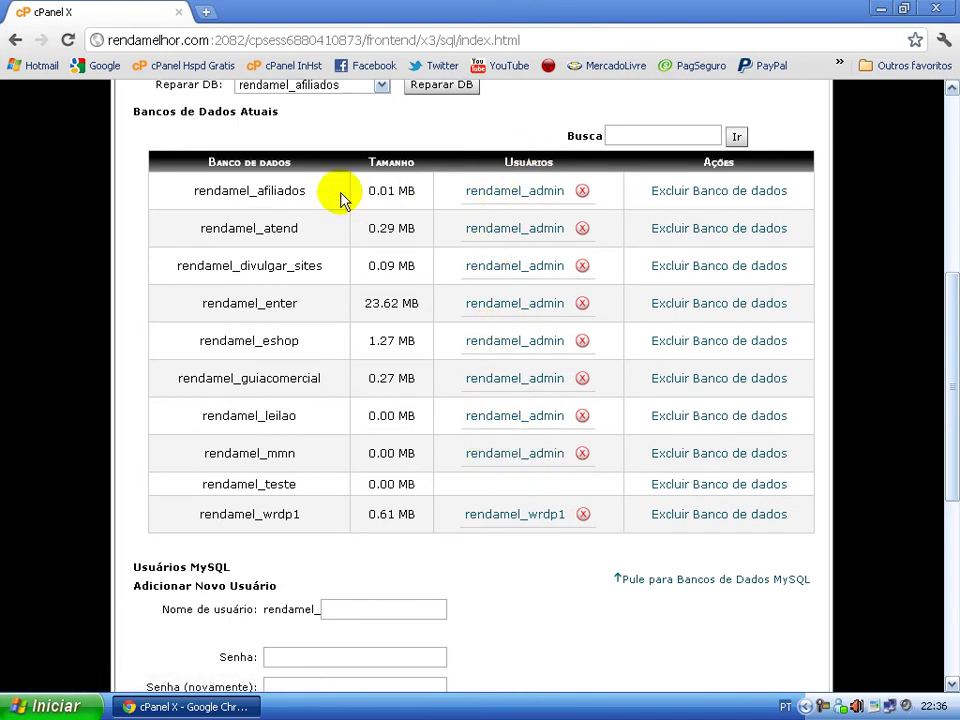
drag(298, 484, 201, 484)
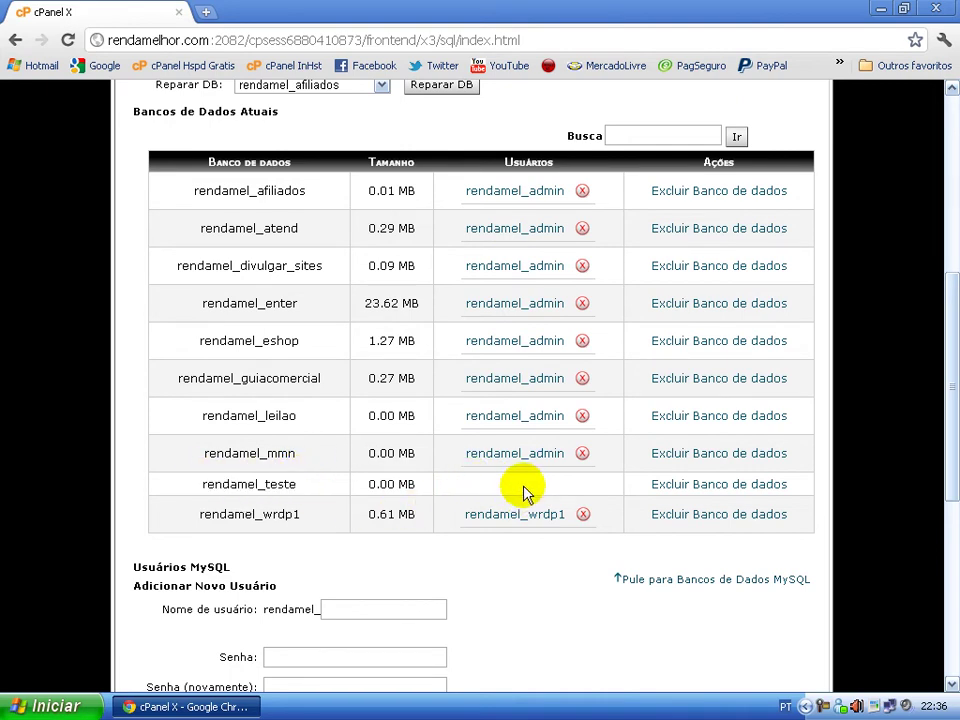
scroll(437, 469, down, 2)
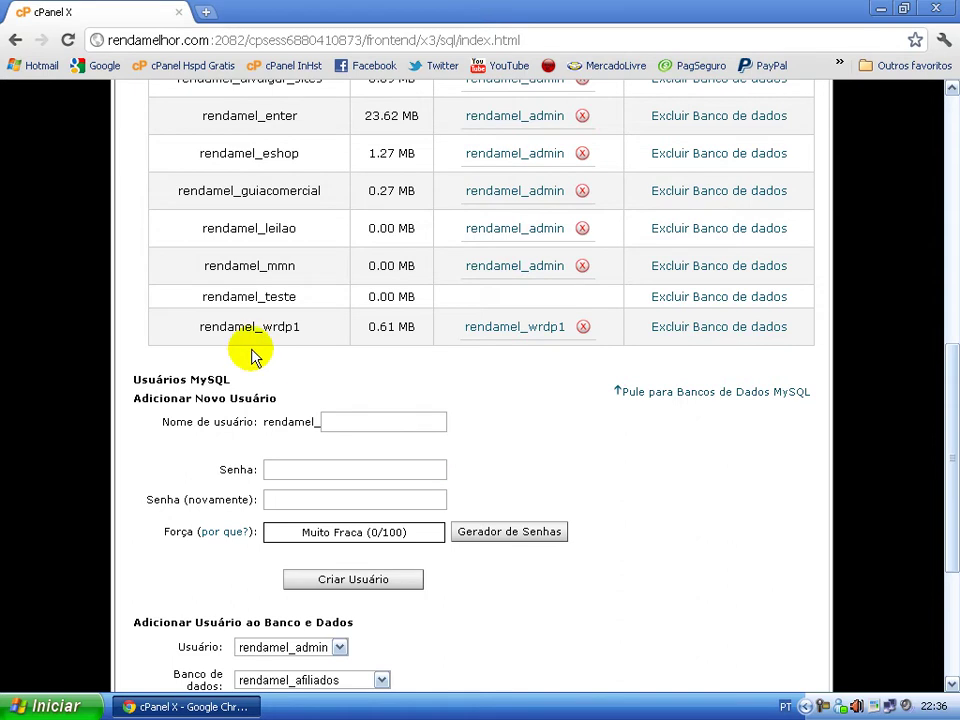
scroll(236, 364, down, 1)
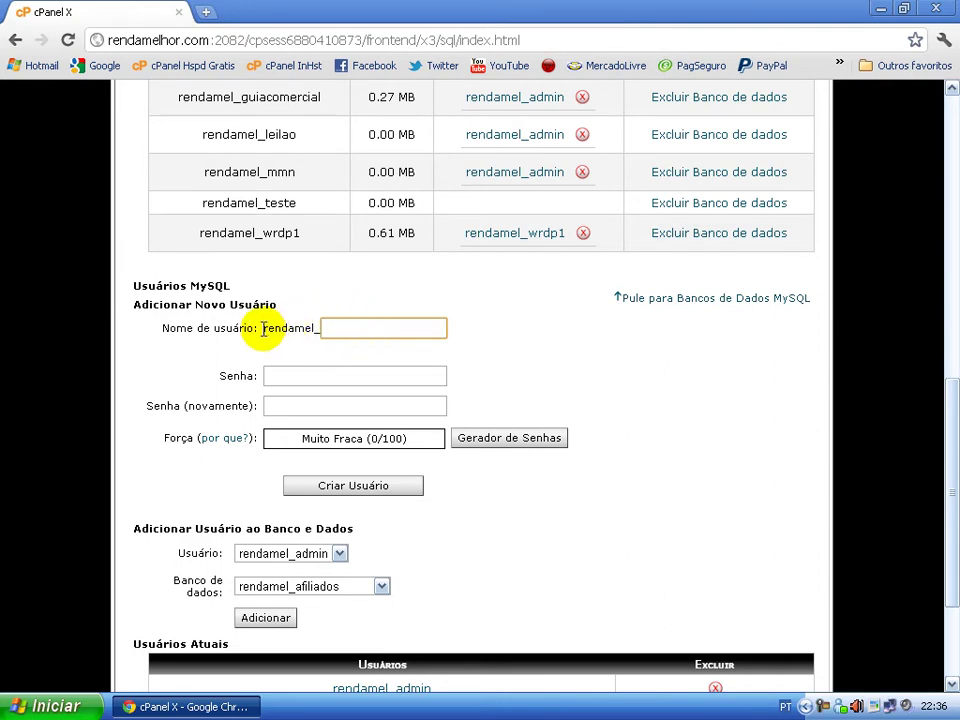
- Check the rendamel_ username prefix and the user-less rendamel_teste database entry
drag(279, 330, 311, 331)
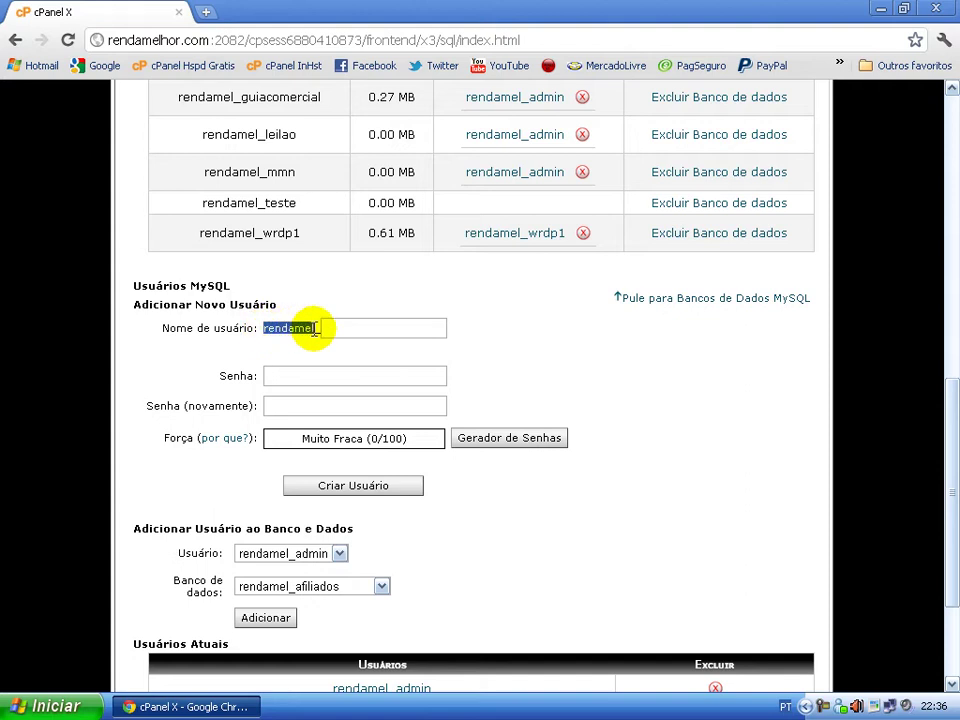
click(348, 325)
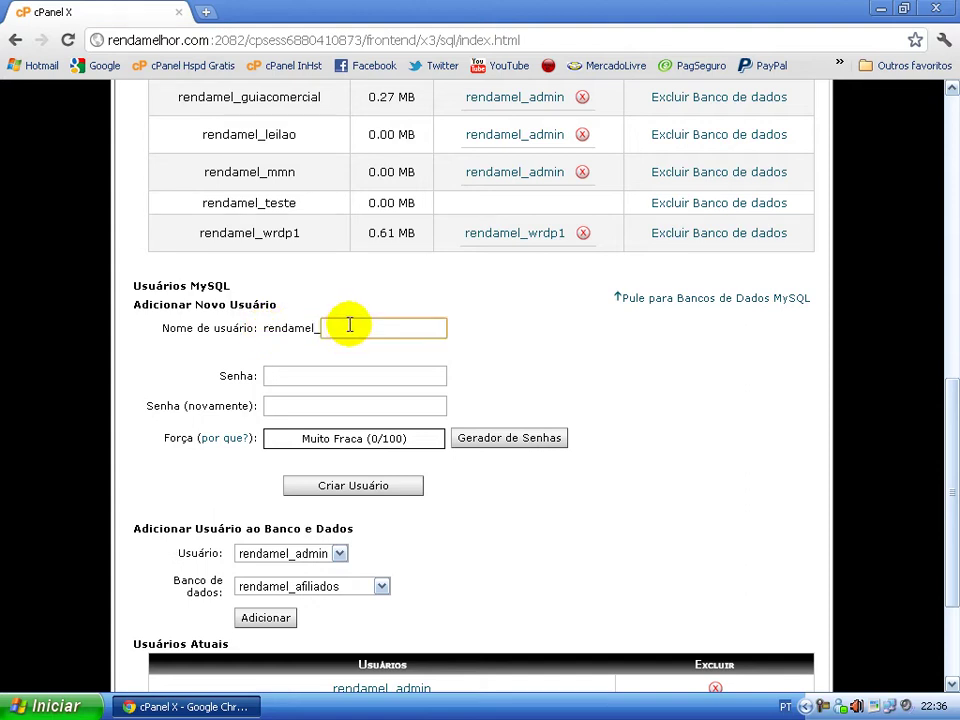
click(349, 326)
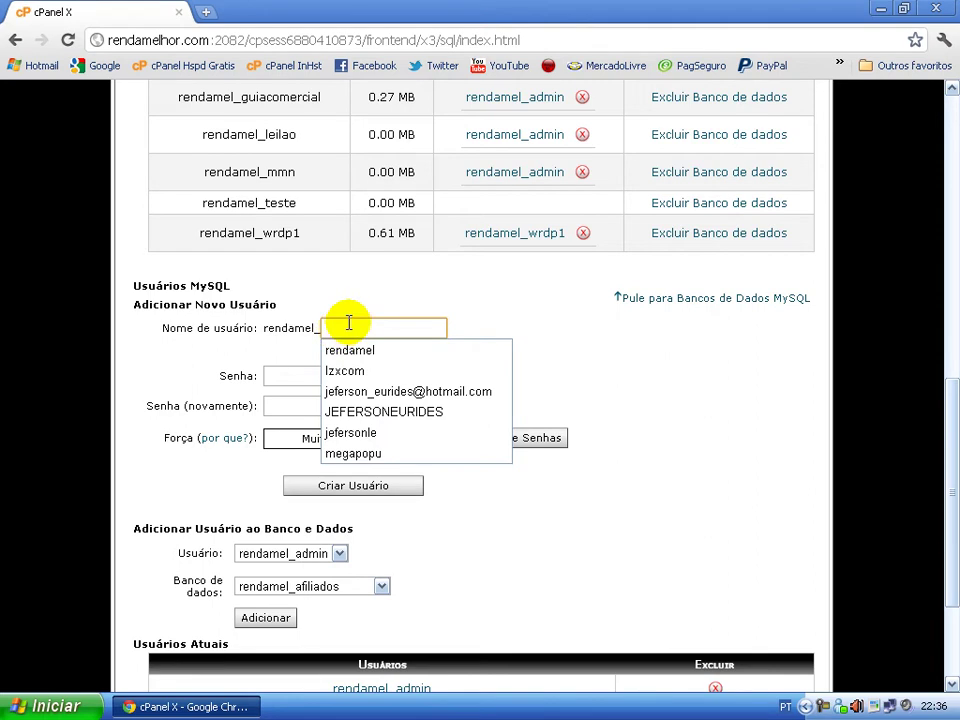
click(428, 307)
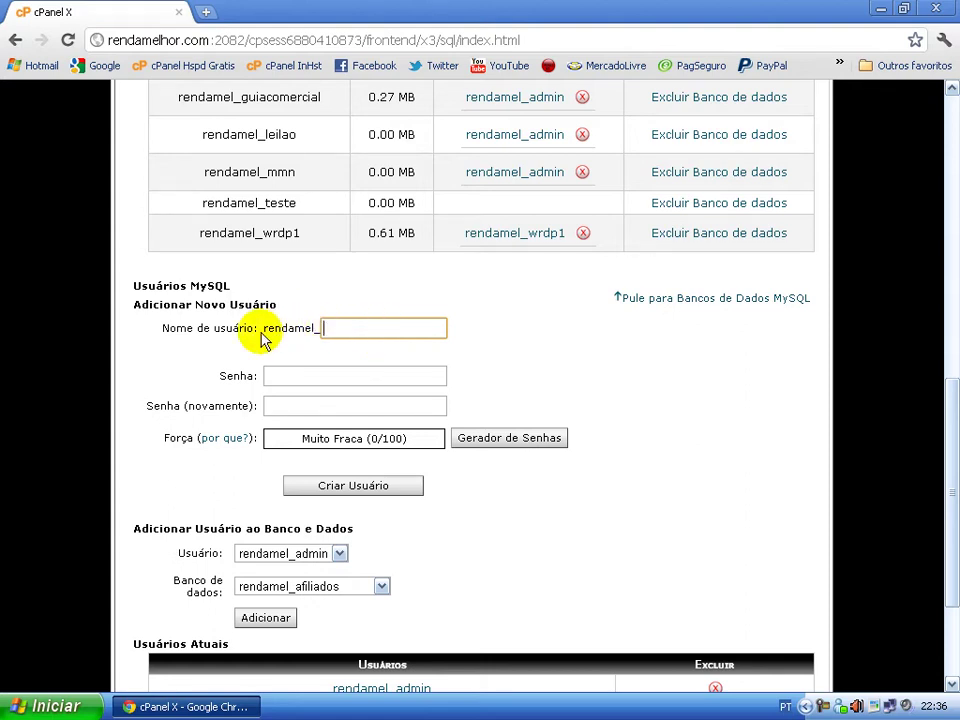
drag(263, 327, 313, 321)
click(340, 328)
scroll(345, 335, up, 5)
scroll(345, 338, down, 3)
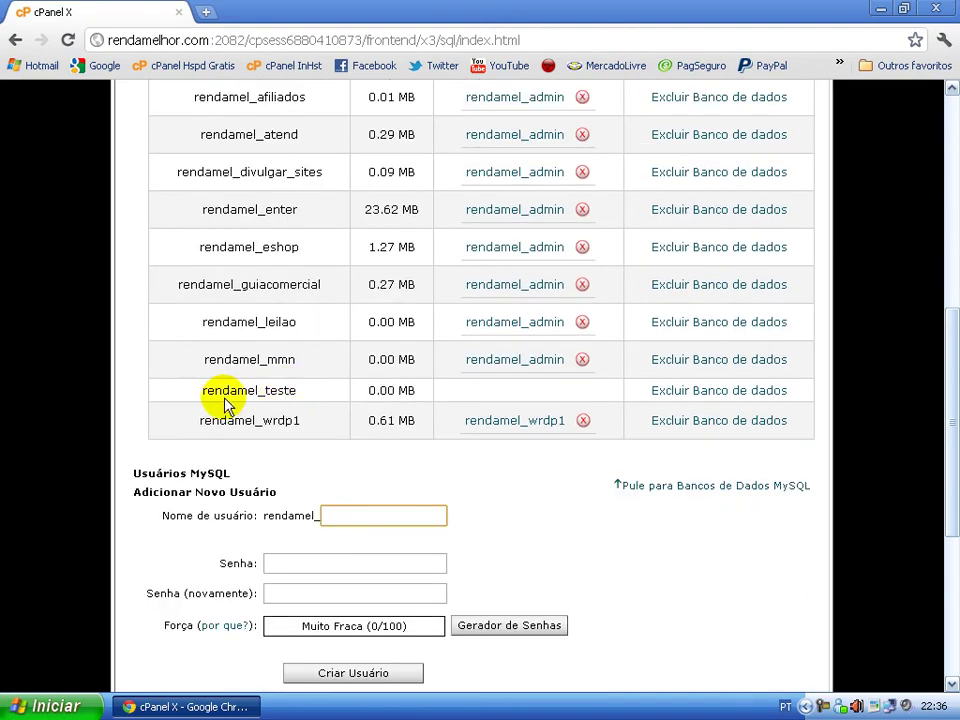
drag(195, 390, 306, 392)
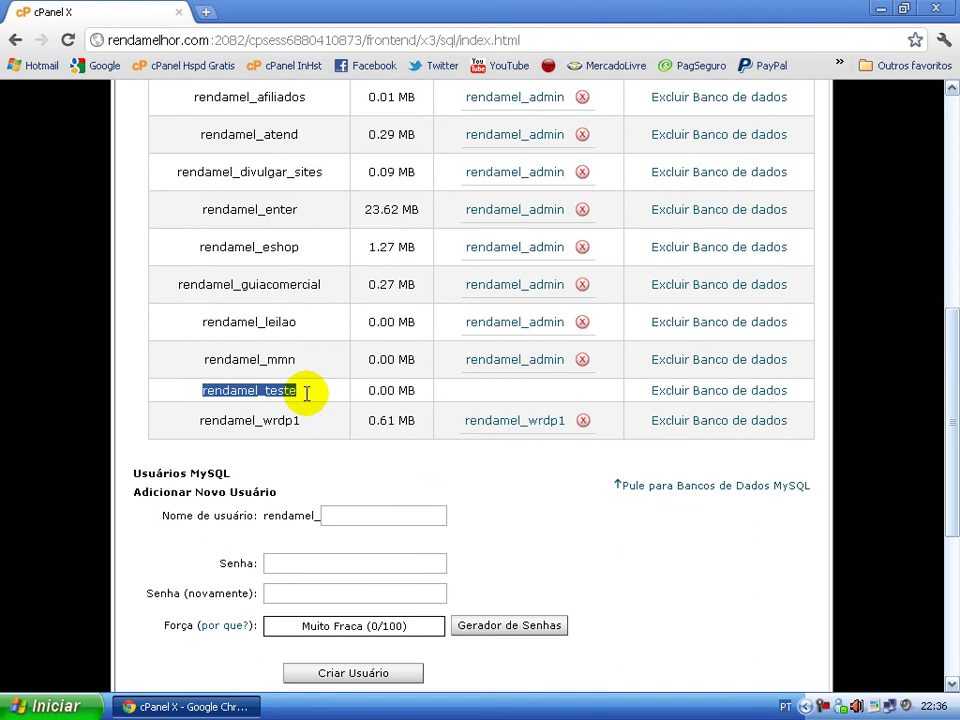
click(340, 472)
drag(193, 388, 315, 413)
click(326, 471)
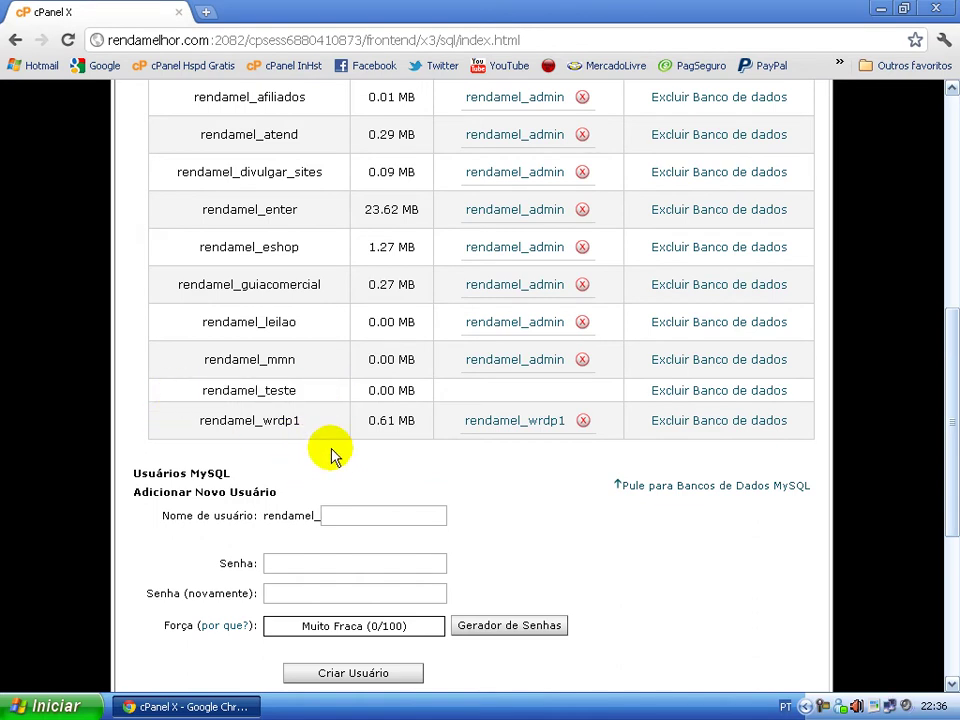
scroll(332, 450, down, 1)
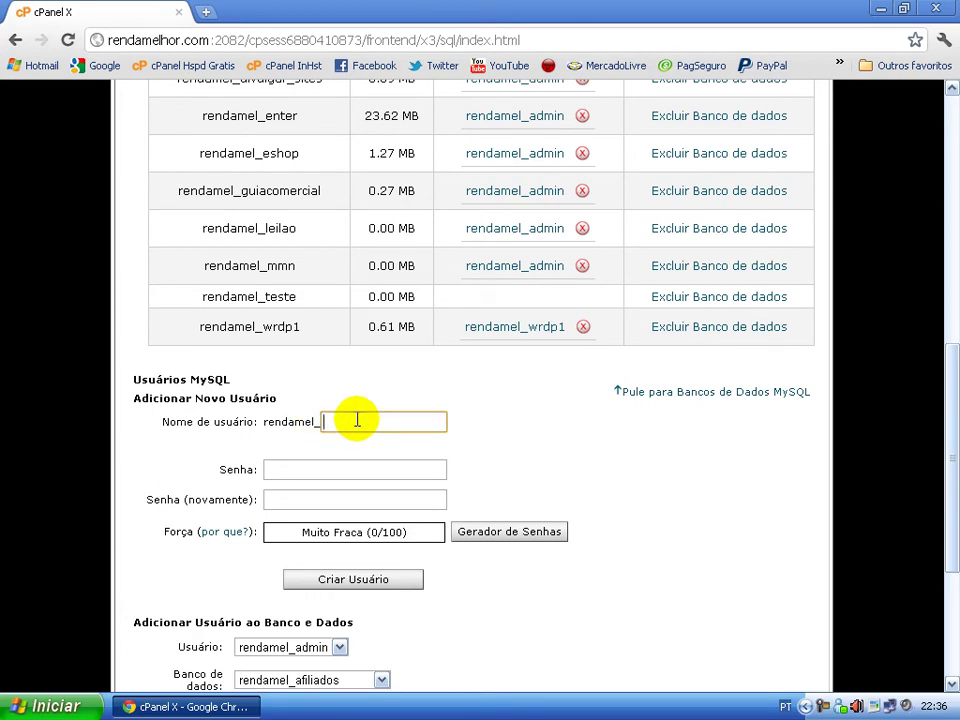
- Enter username aula and type the password in both password fields
text(aula)
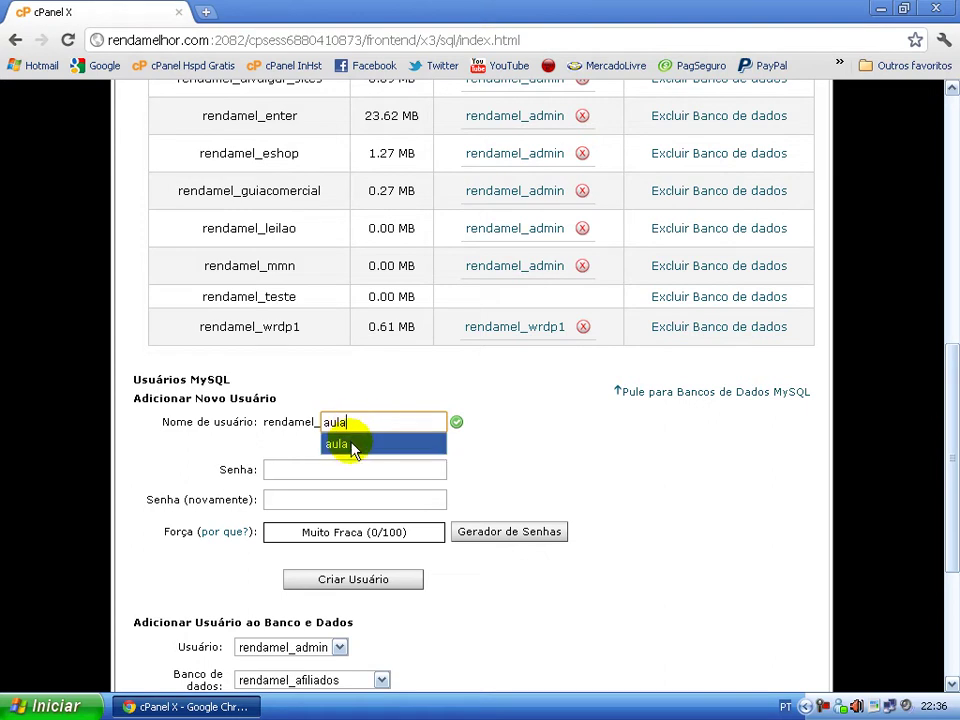
click(349, 444)
click(328, 469)
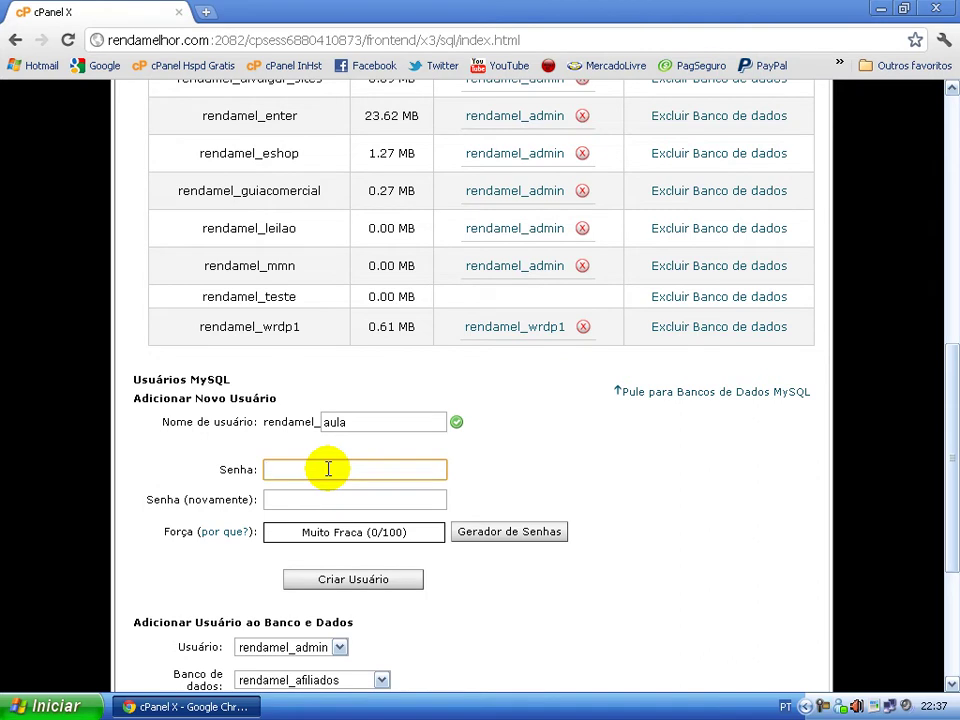
text(a)
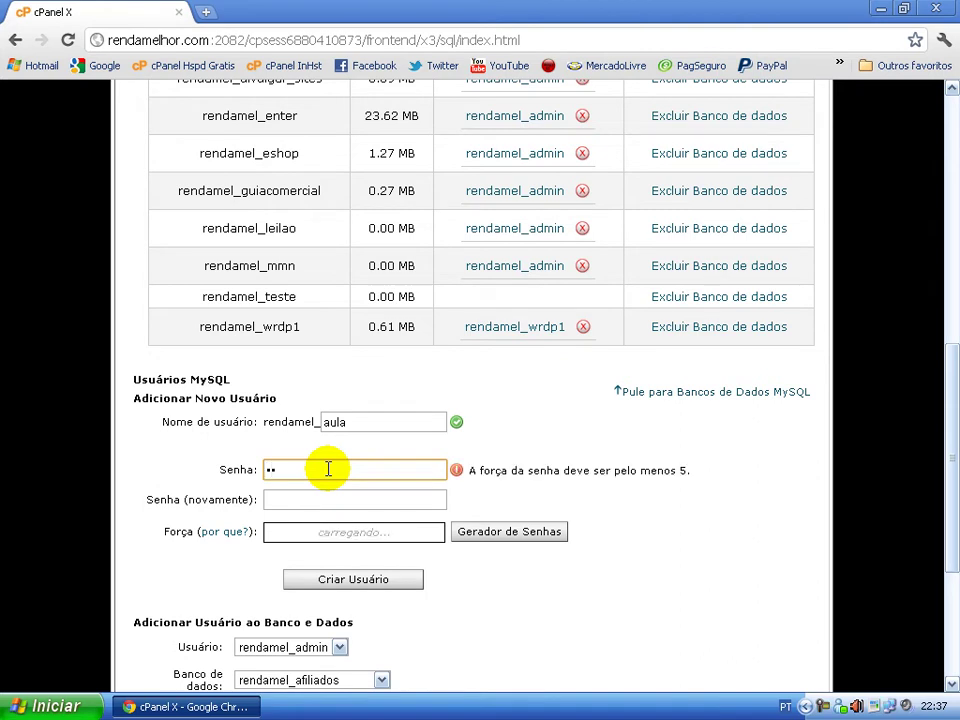
text(ula)
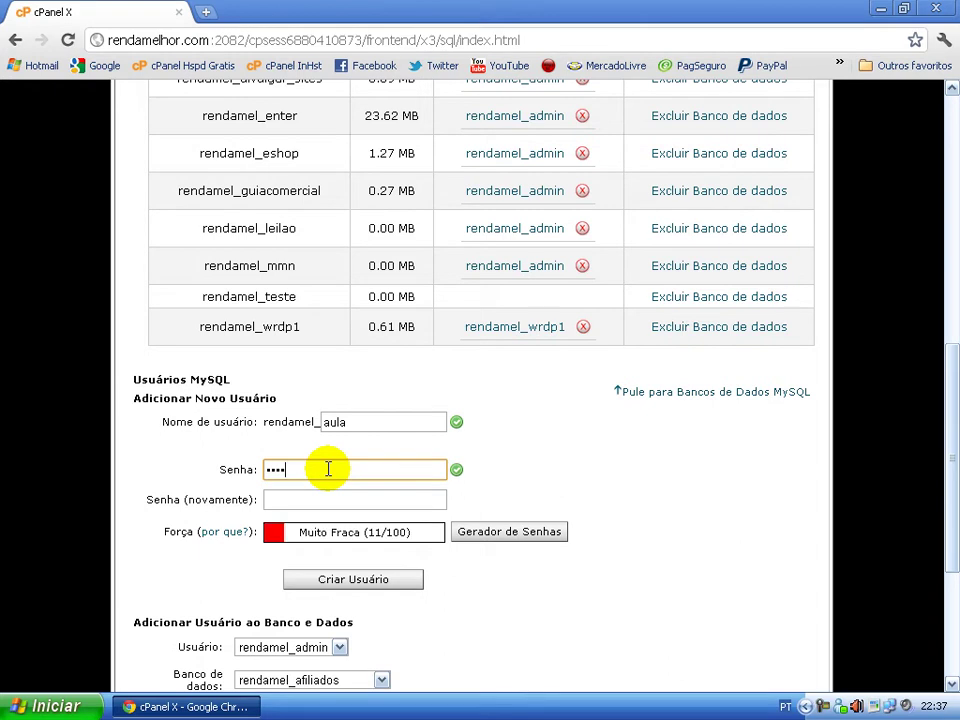
text(1)
key(Tab)
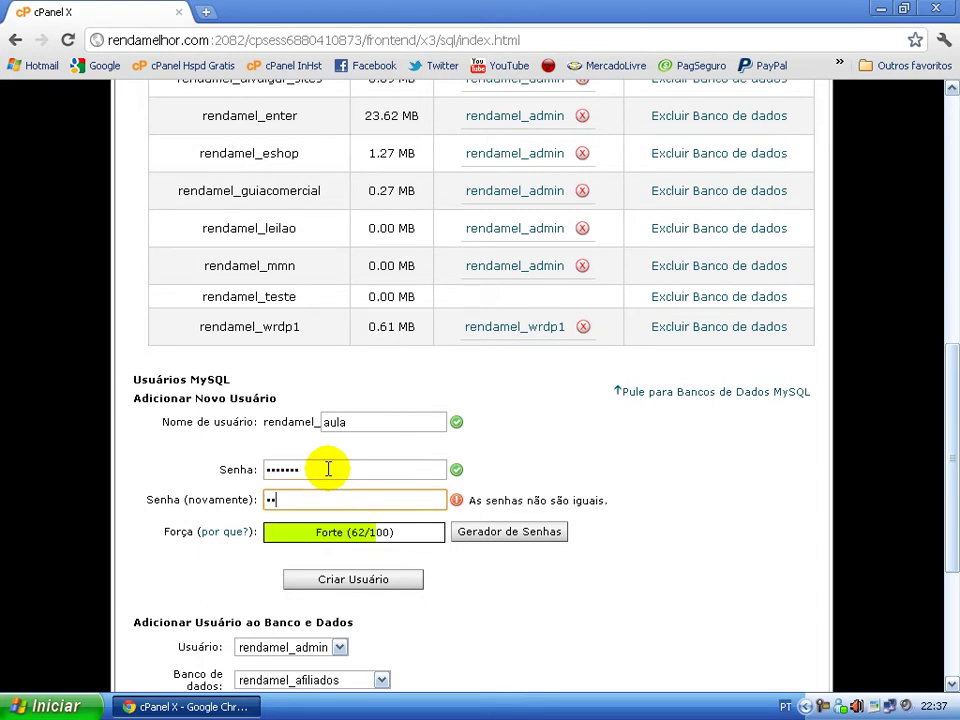
text(aula123)
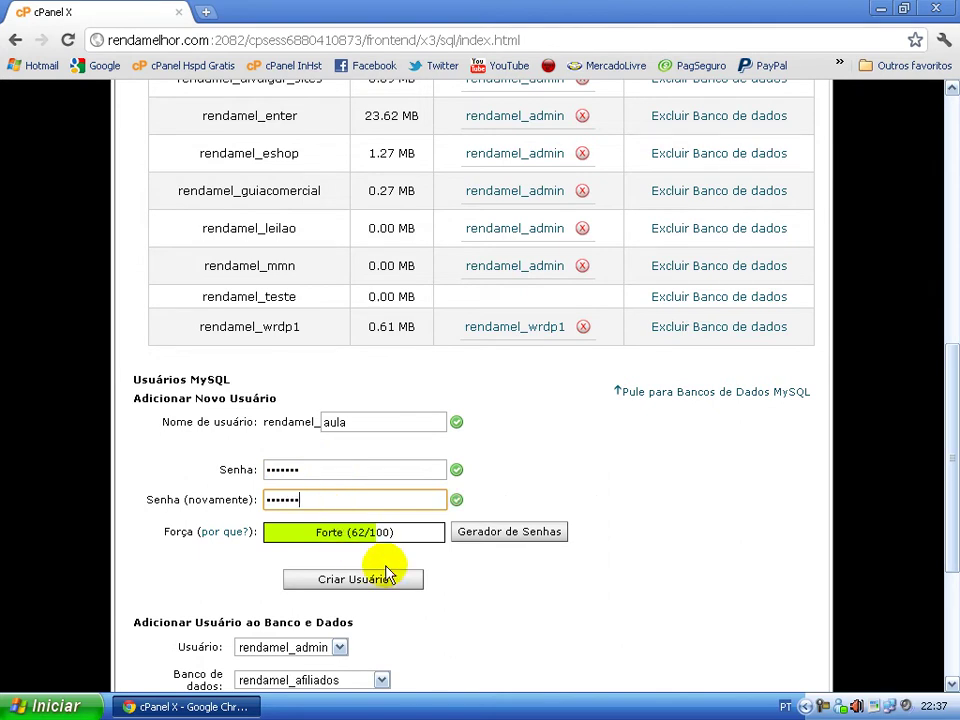
- Create the MySQL user rendamel_aula and locate it in the users list
click(350, 588)
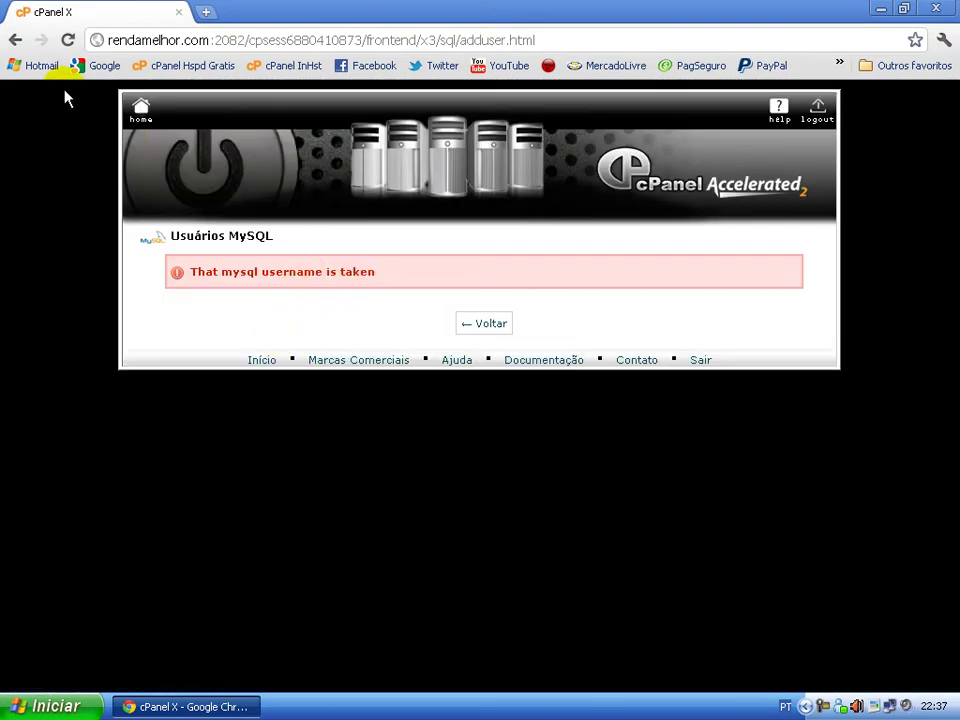
click(18, 42)
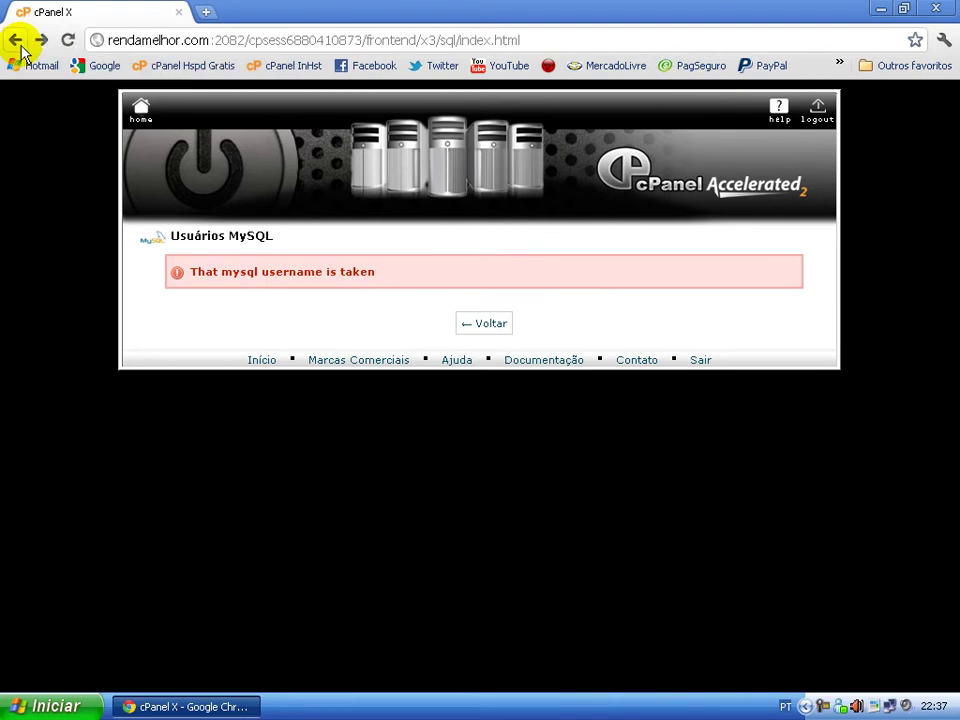
scroll(420, 420, down, 3)
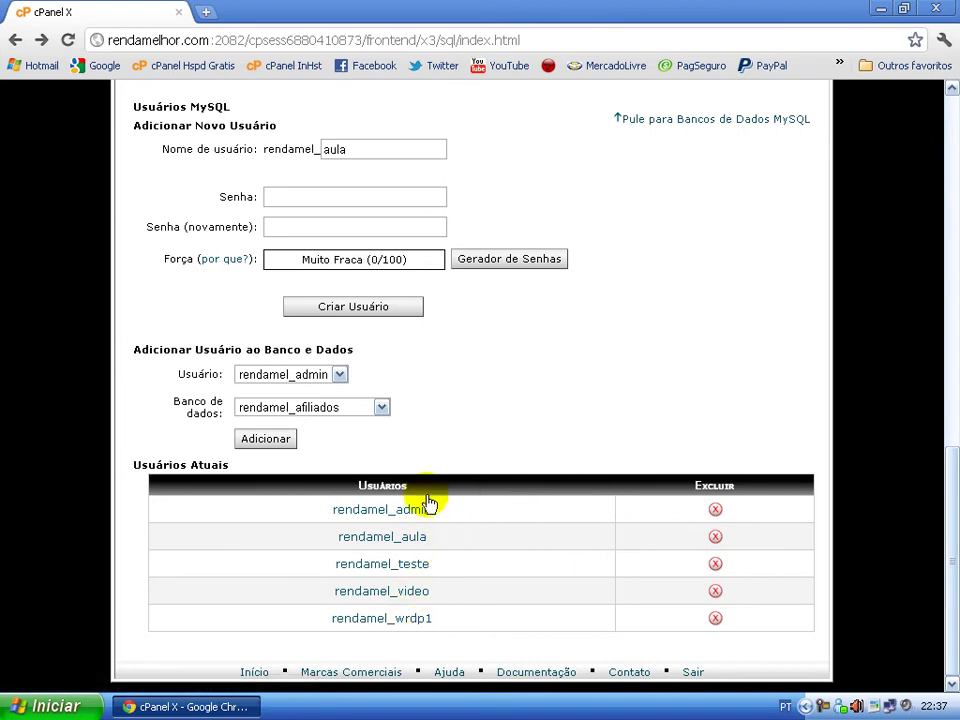
mouse_move(322, 537)
mouse_down()
mouse_move(450, 531)
mouse_move(313, 538)
mouse_up()
click(475, 545)
click(518, 547)
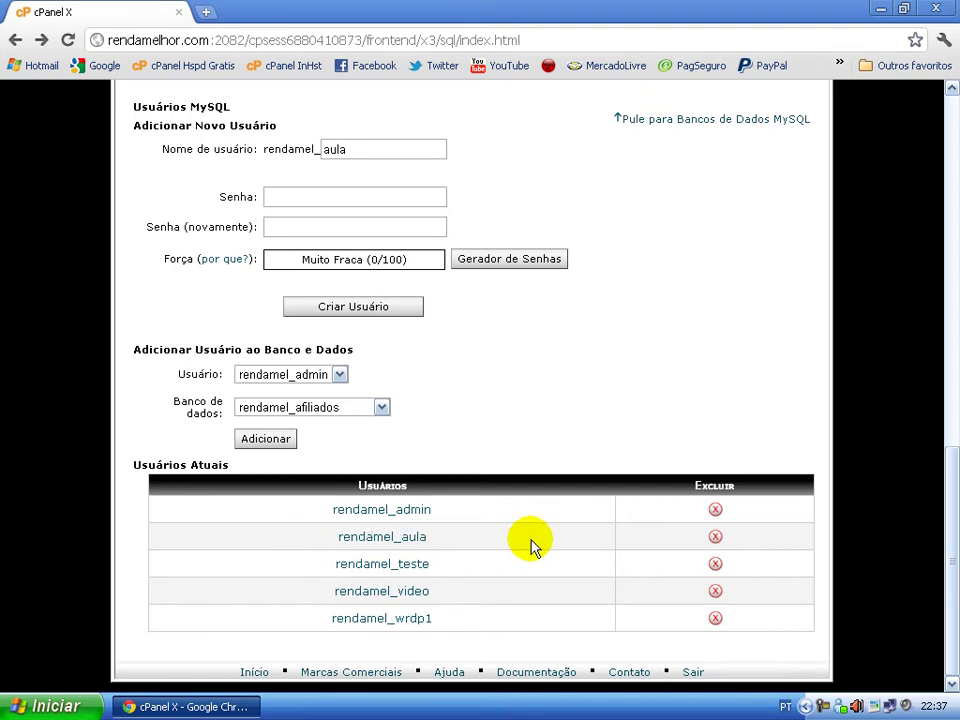
- Permanently delete user rendamel_aula and scroll back to the Add New User form
click(716, 538)
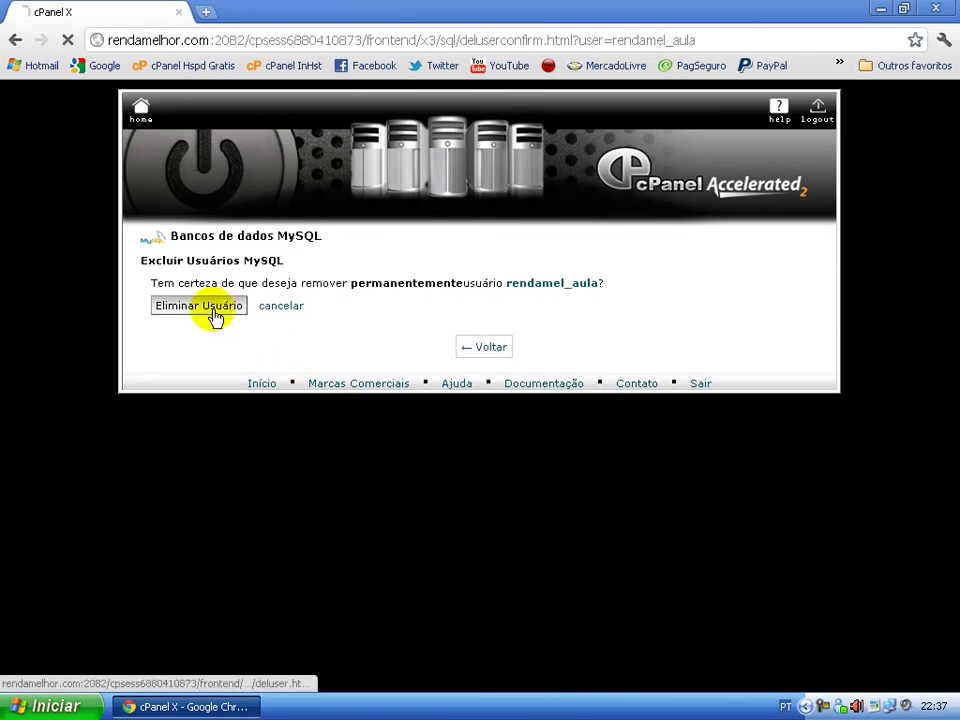
click(215, 316)
click(487, 306)
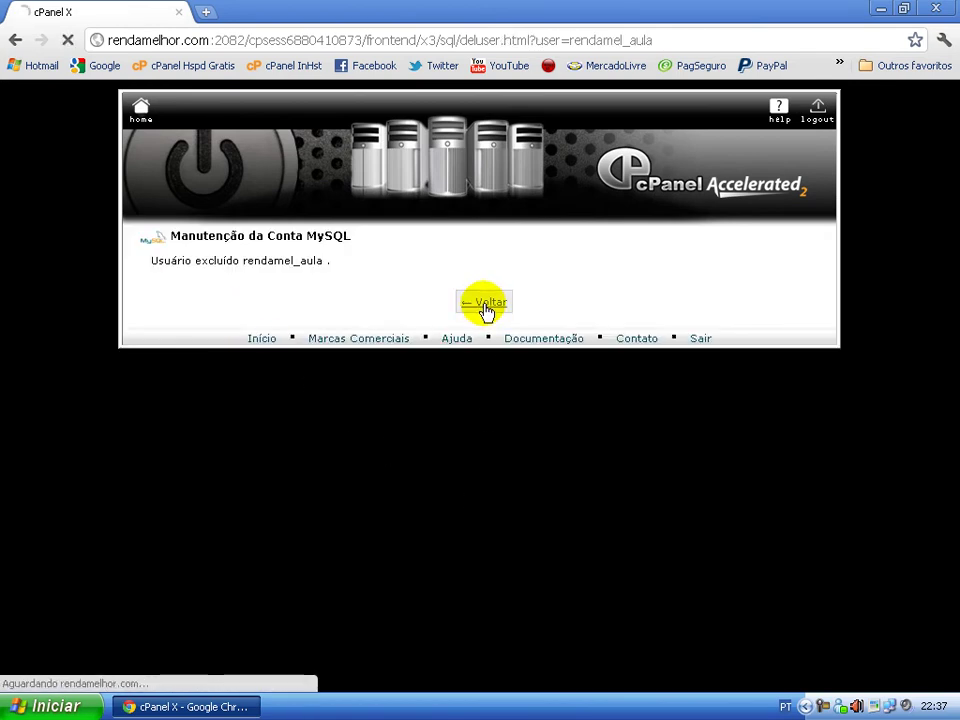
scroll(500, 500, down, 7)
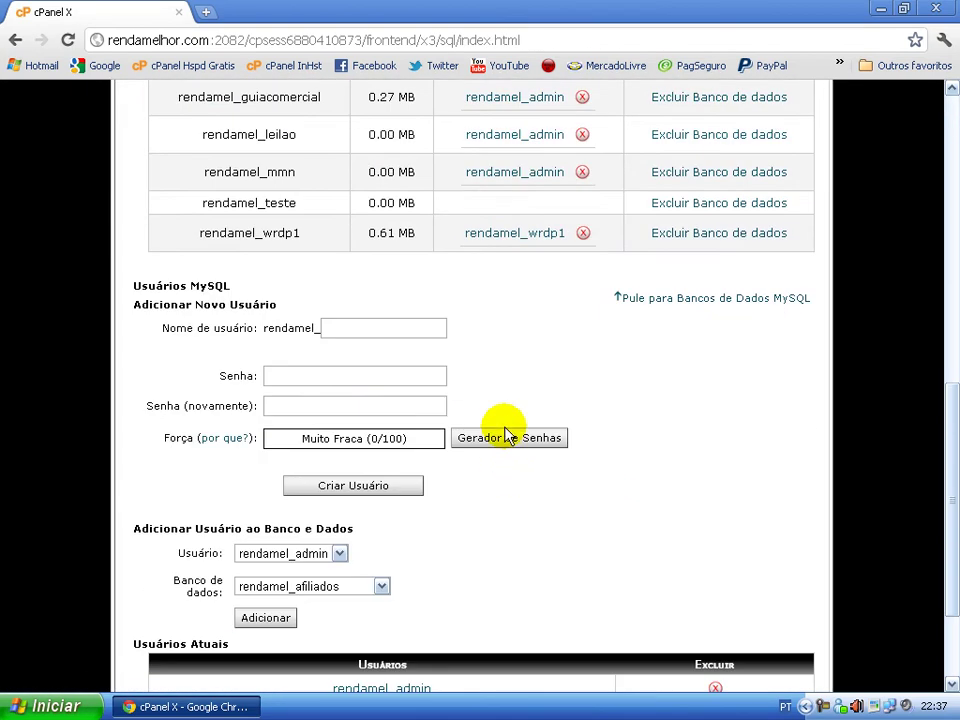
scroll(414, 339, down, 3)
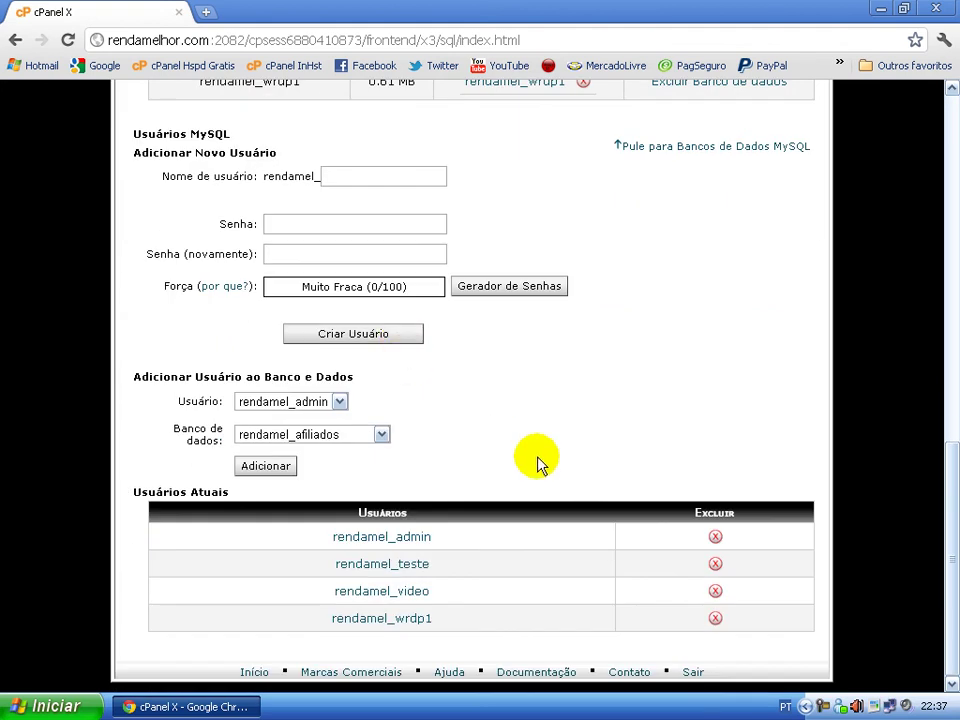
scroll(529, 429, up, 2)
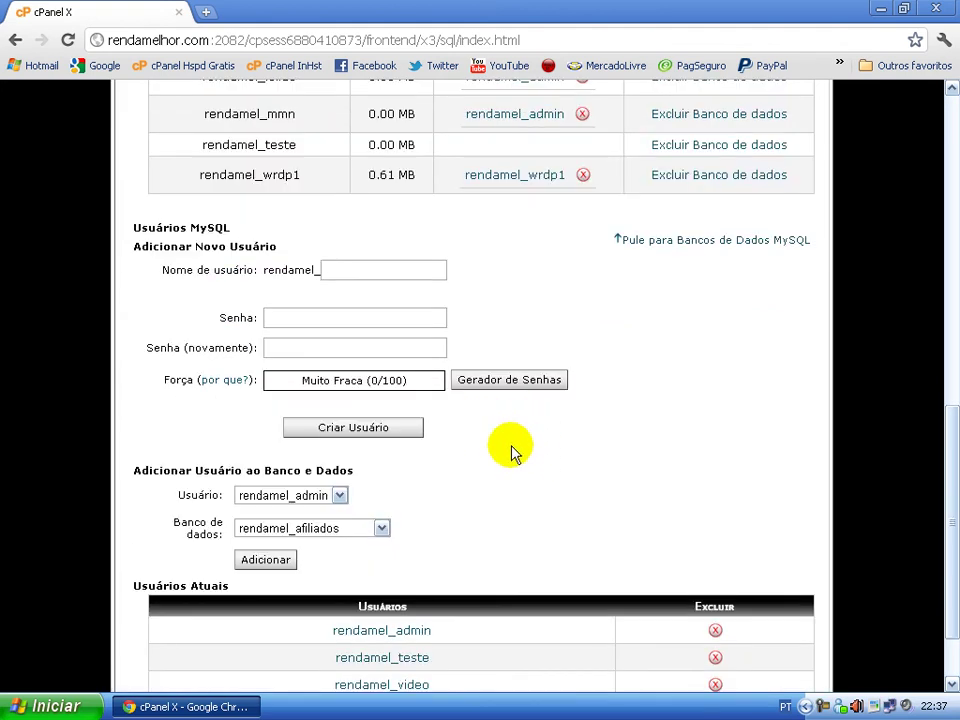
scroll(480, 435, up, 4)
scroll(602, 392, down, 2)
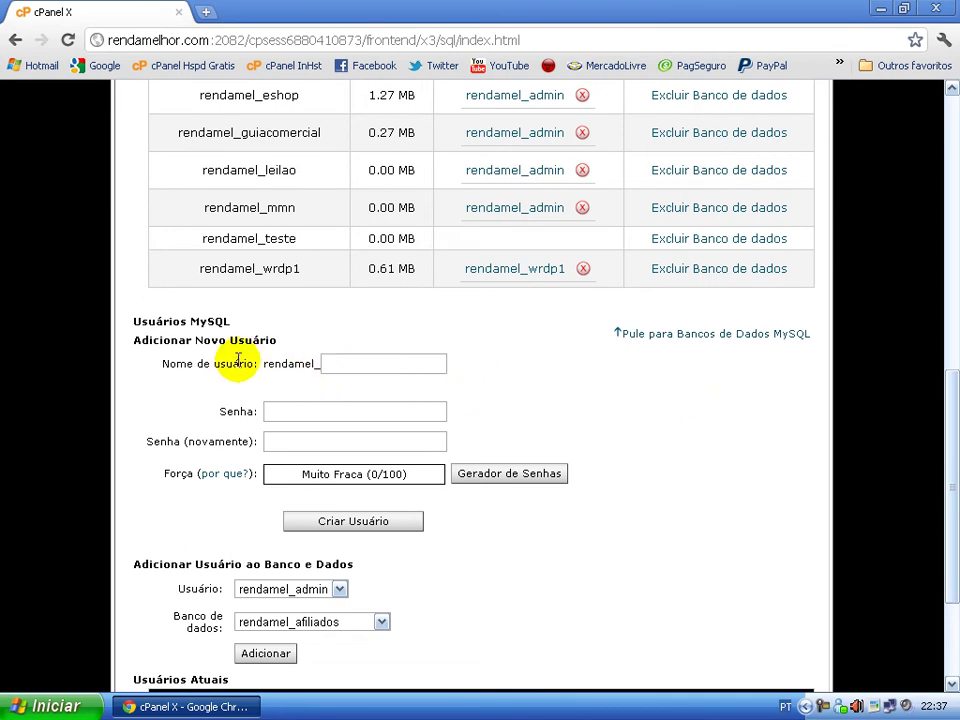
- Recreate user rendamel_aula, entering the password in both password fields
drag(265, 364, 340, 365)
click(340, 365)
text(aula)
key(Tab)
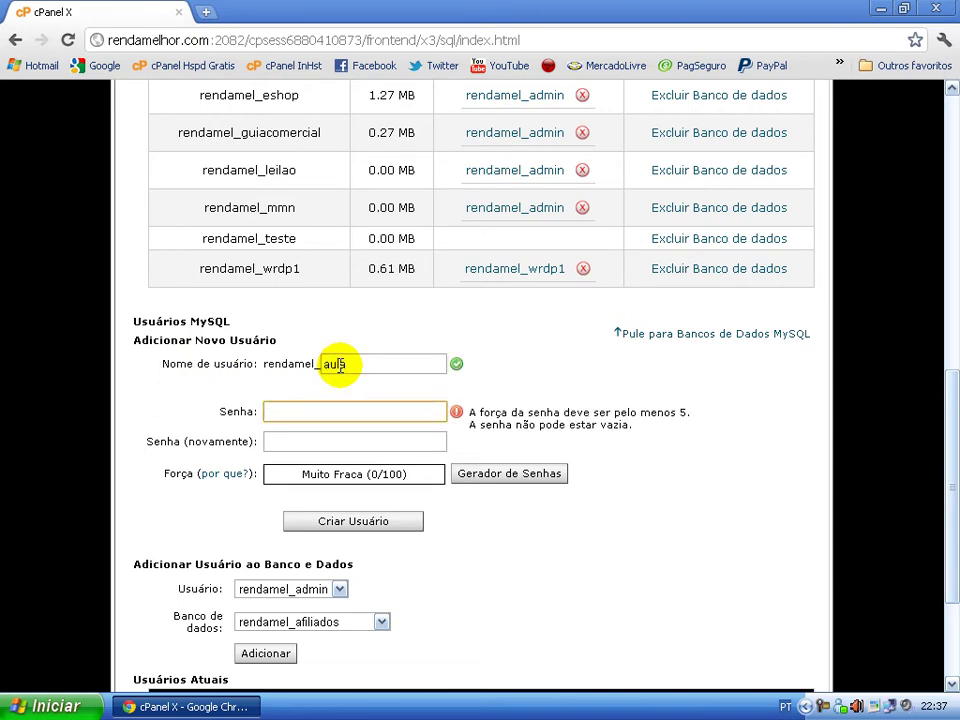
text(12)
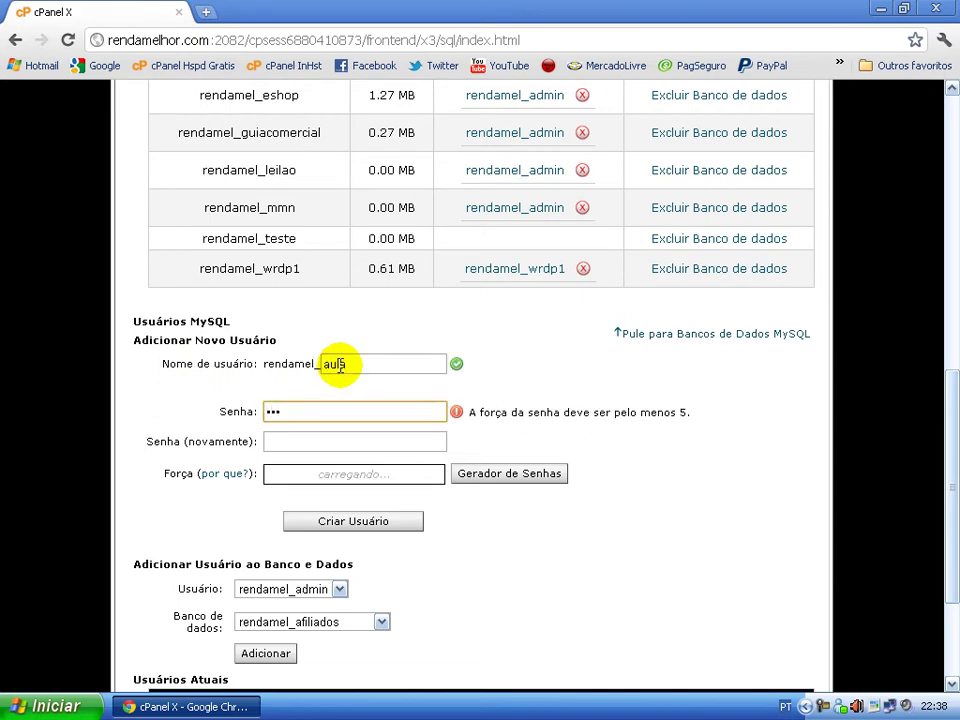
key(Tab)
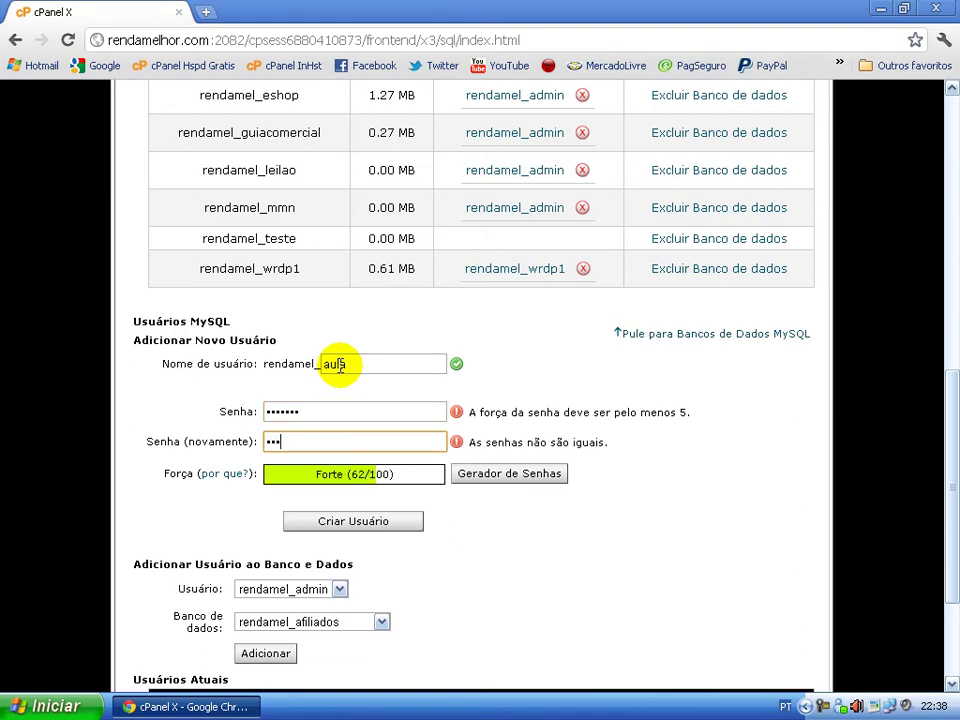
text(•••••••)
key(Tab)
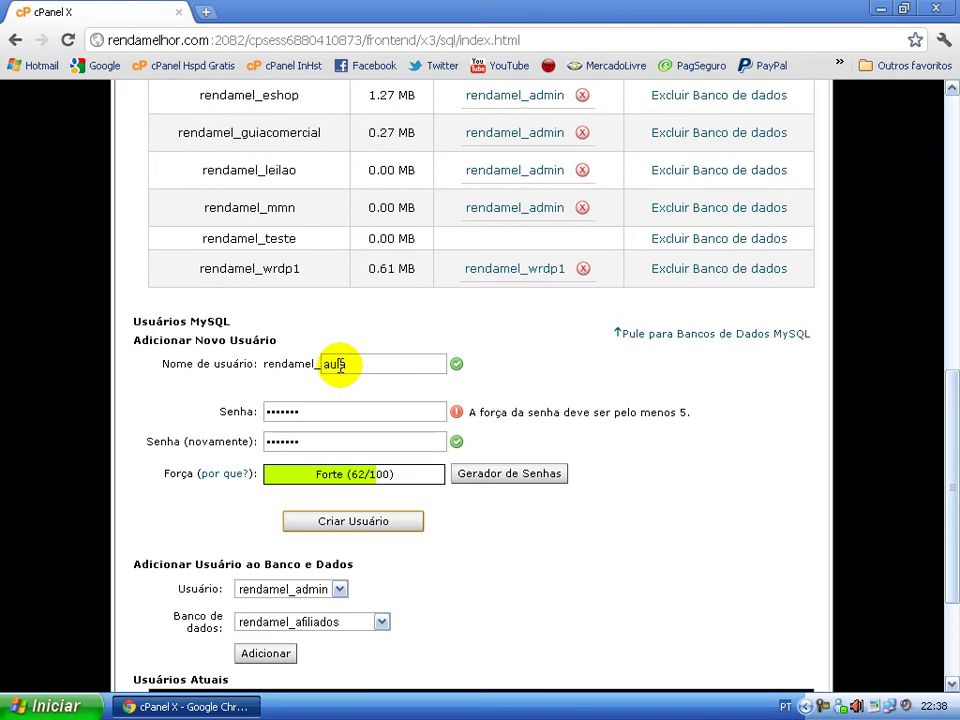
click(331, 526)
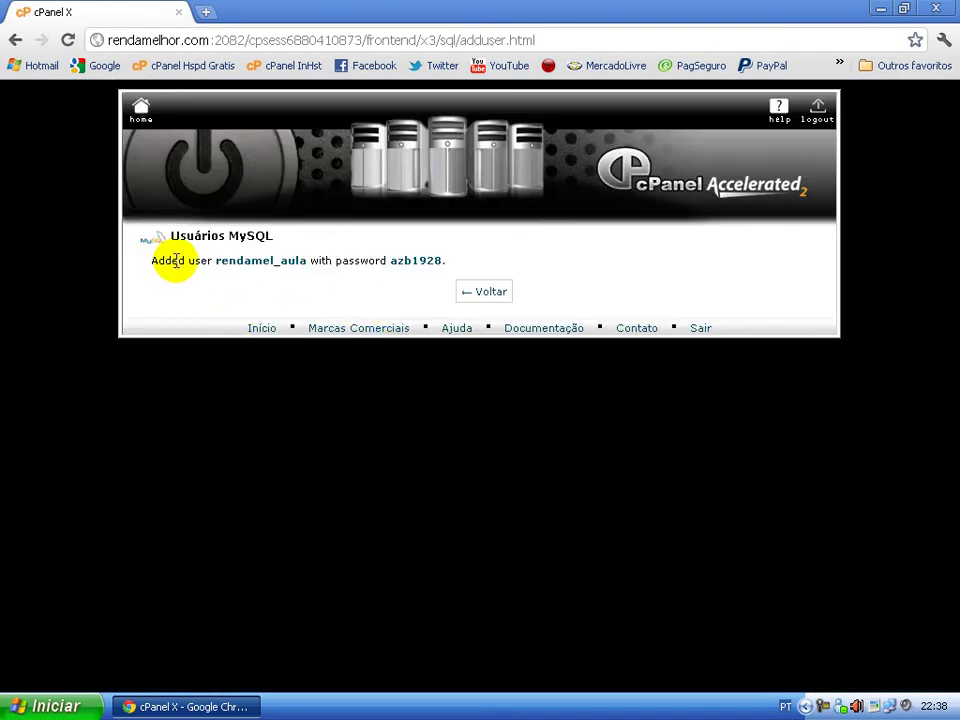
drag(215, 263, 311, 261)
click(317, 291)
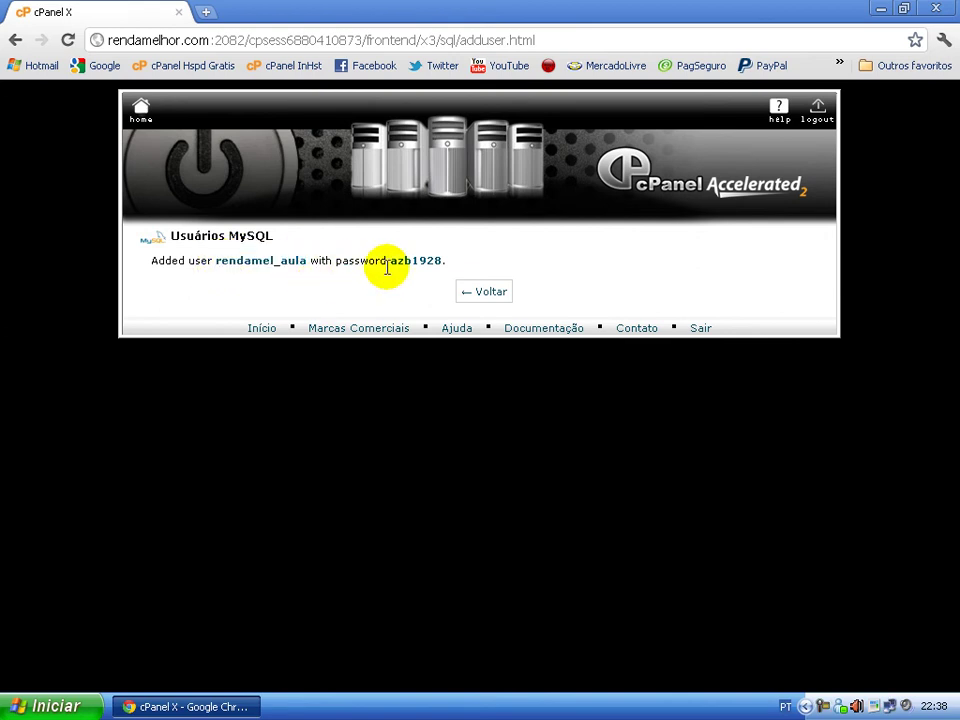
drag(390, 264, 454, 268)
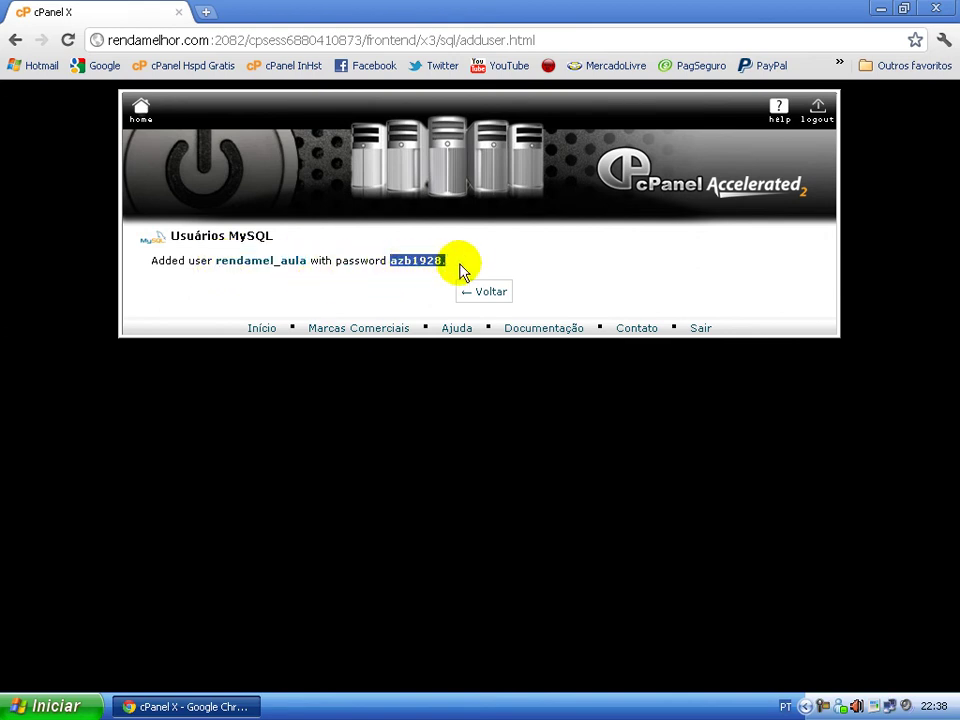
- Return to MySQL Databases and confirm rendamel_teste still has no users
click(521, 294)
click(496, 293)
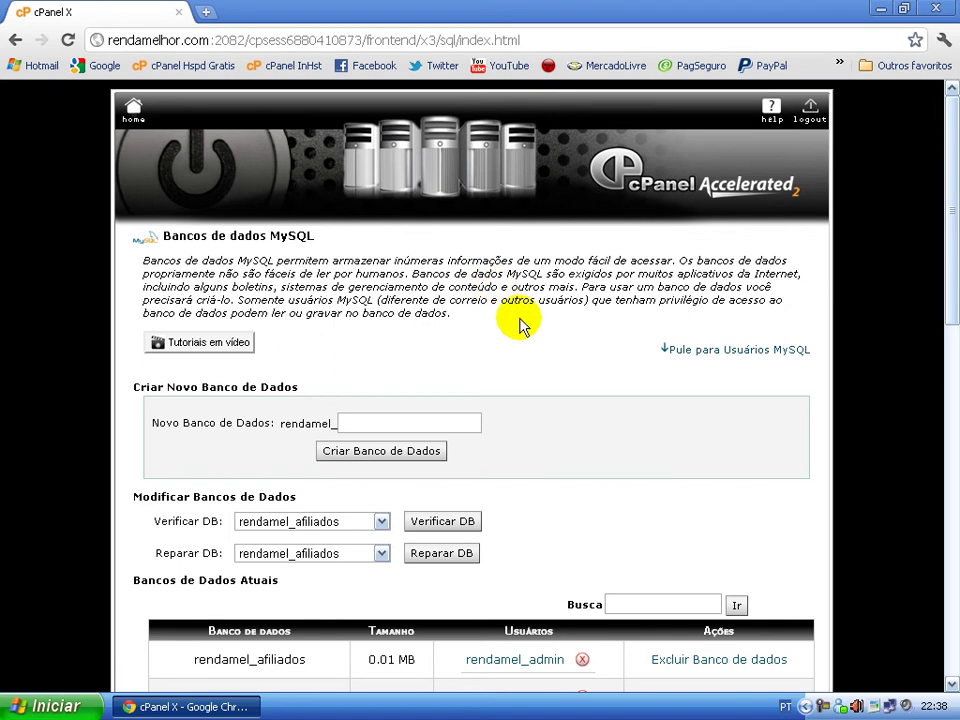
scroll(542, 360, down, 3)
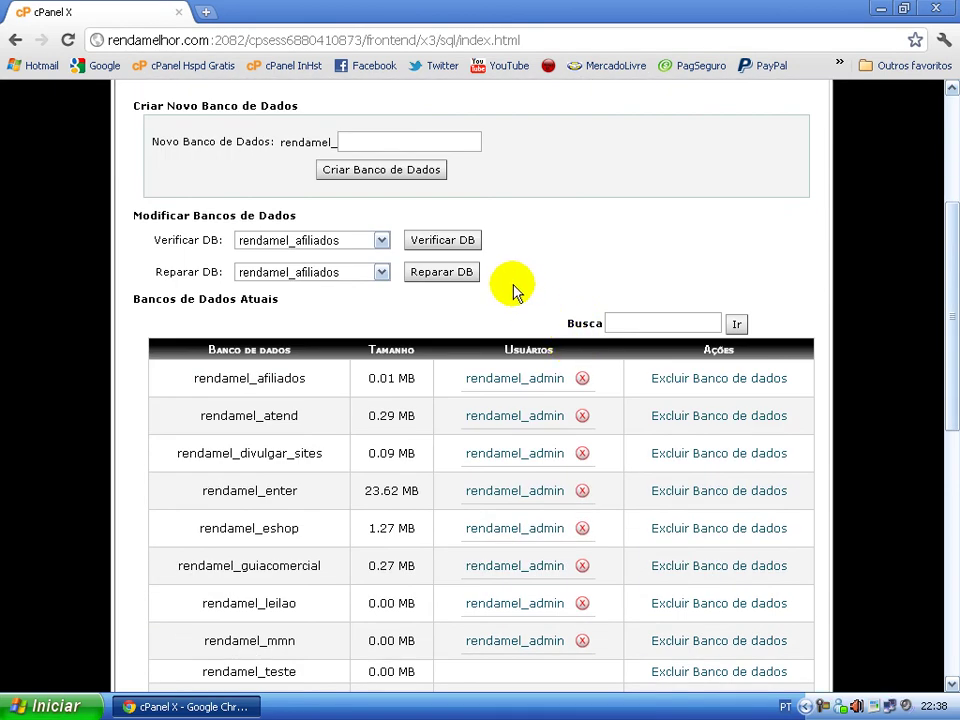
scroll(512, 284, down, 4)
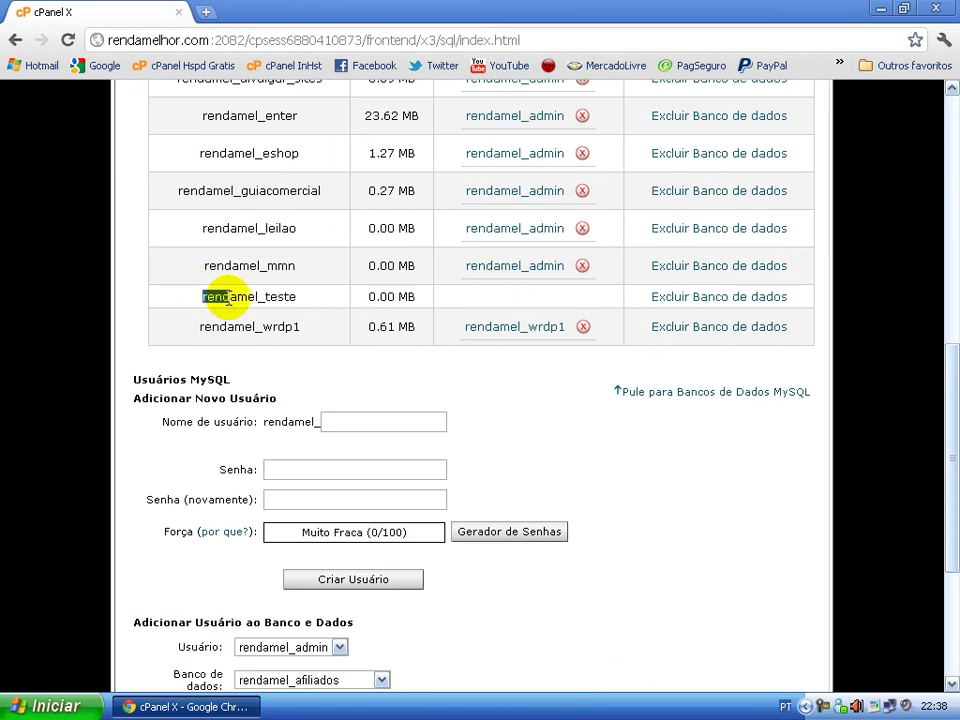
drag(199, 294, 306, 306)
click(315, 322)
- In Add User to Database, select user rendamel_aula and database rendamel_teste
scroll(557, 414, down, 2)
scroll(300, 252, down, 1)
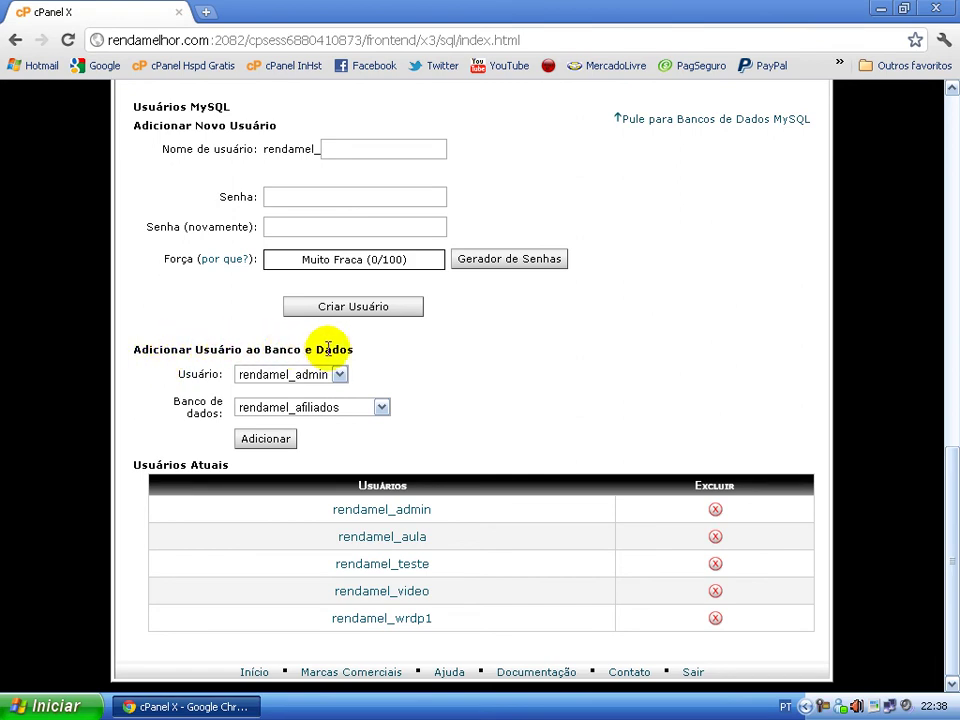
double_click(186, 376)
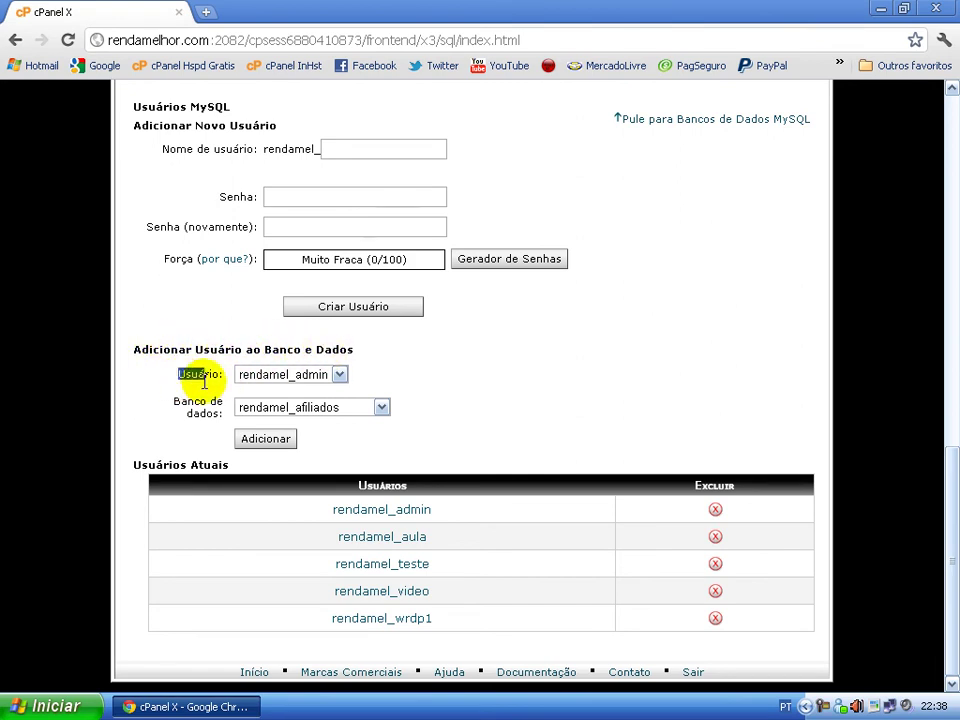
click(340, 376)
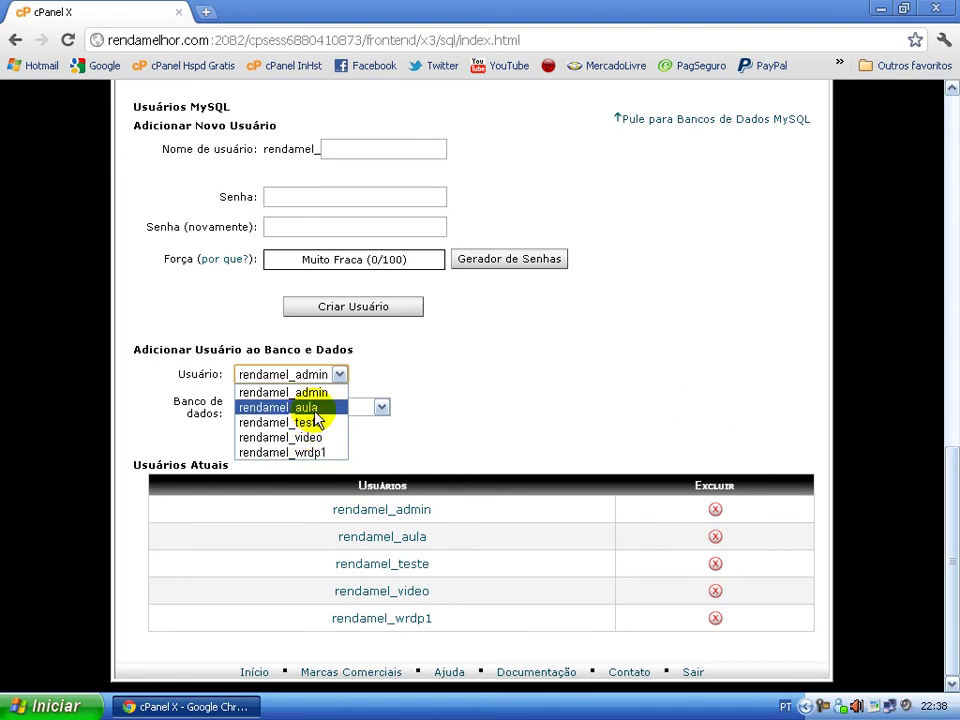
click(305, 409)
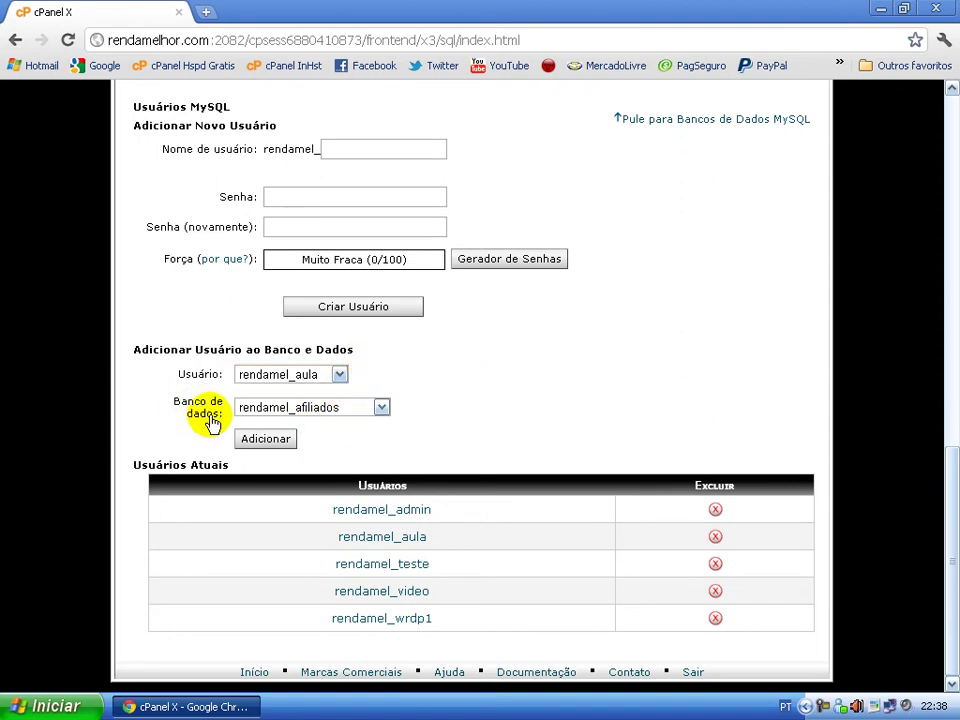
click(382, 410)
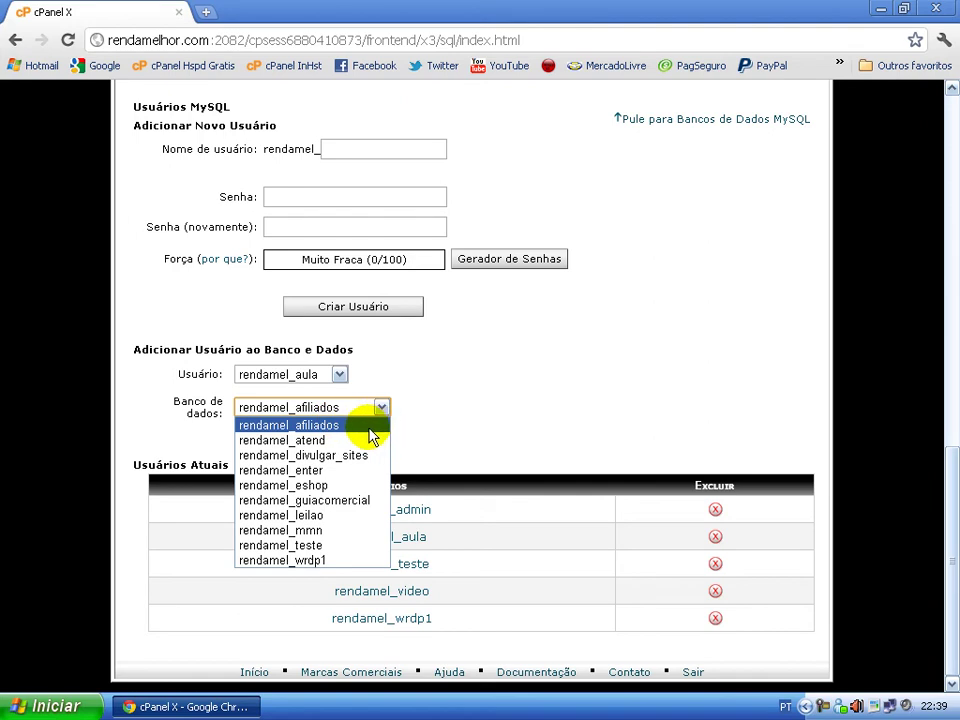
click(338, 548)
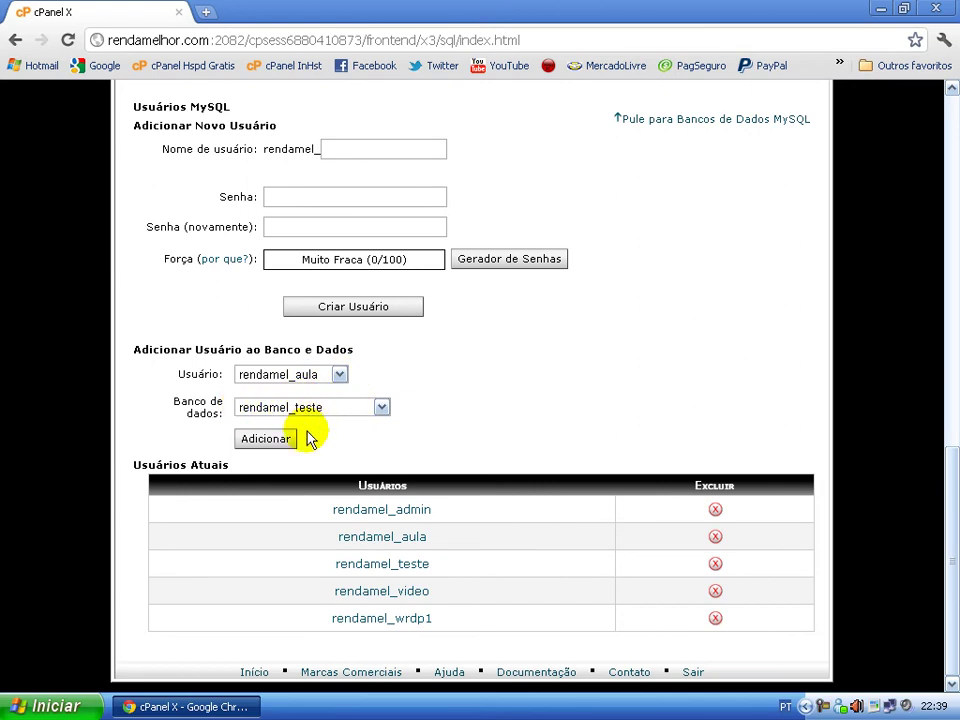
- Add rendamel_aula to rendamel_teste, tick TODOS OS PRIVILÉGIOS, and save the changes
click(264, 441)
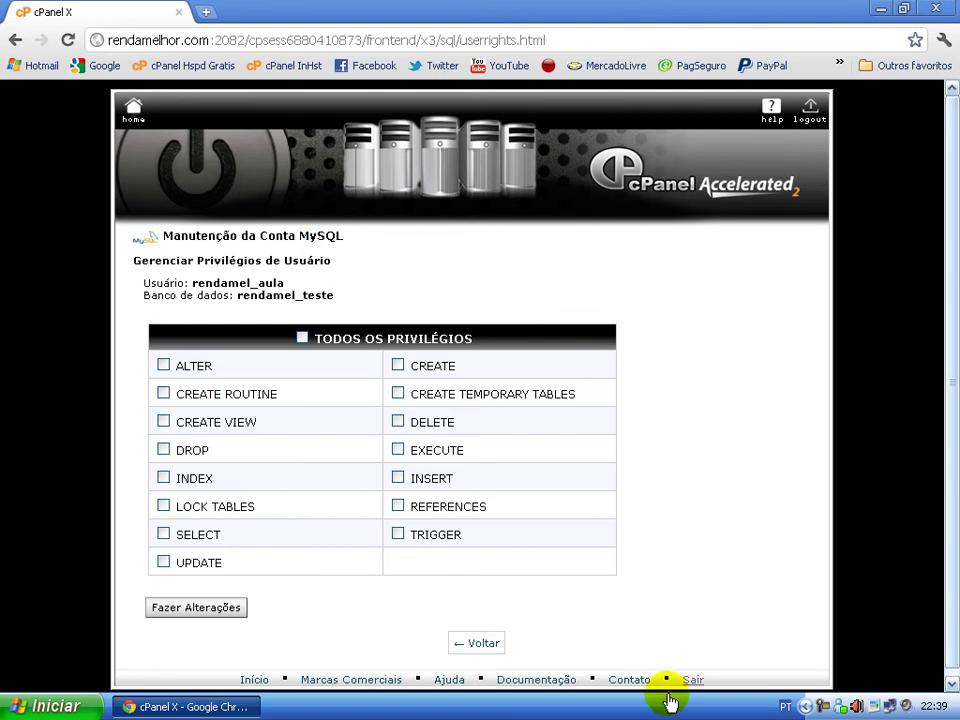
scroll(372, 304, down, 1)
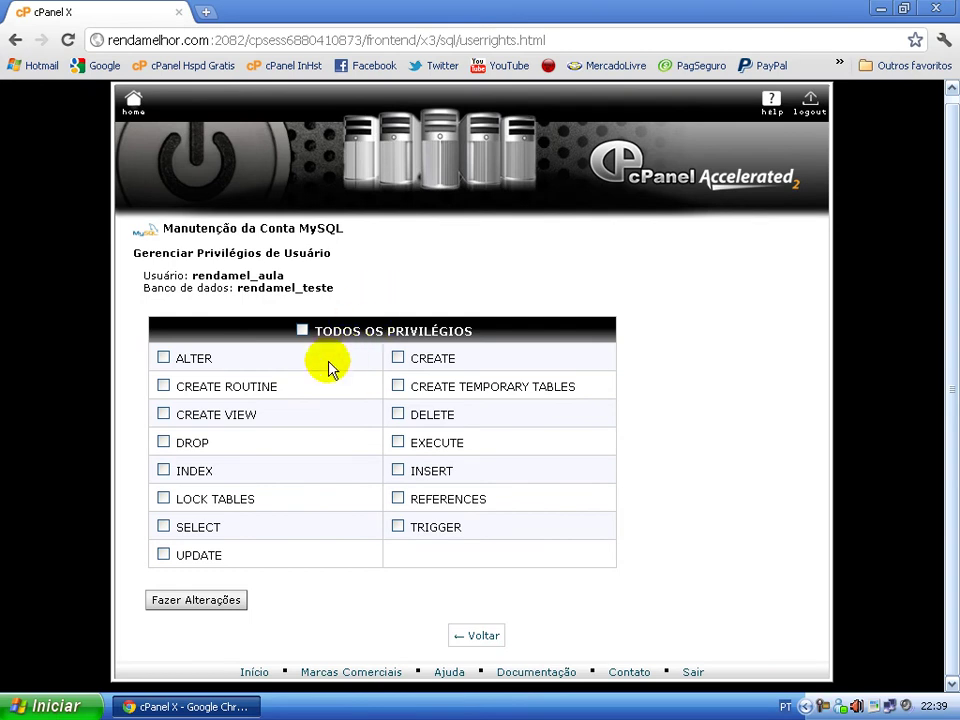
scroll(316, 388, up, 1)
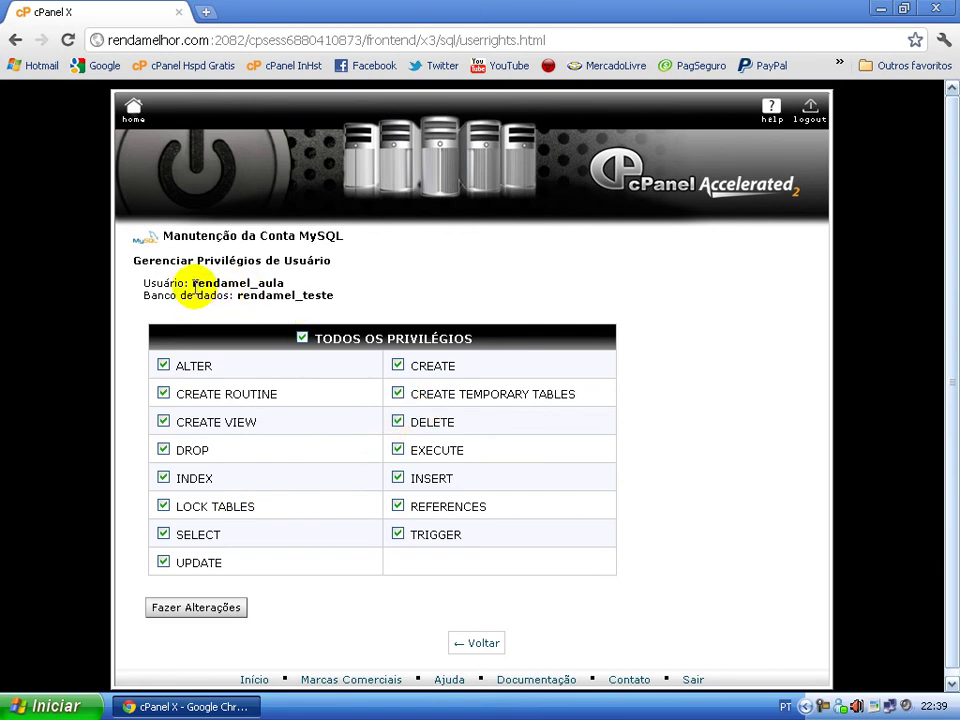
drag(192, 283, 352, 310)
click(263, 296)
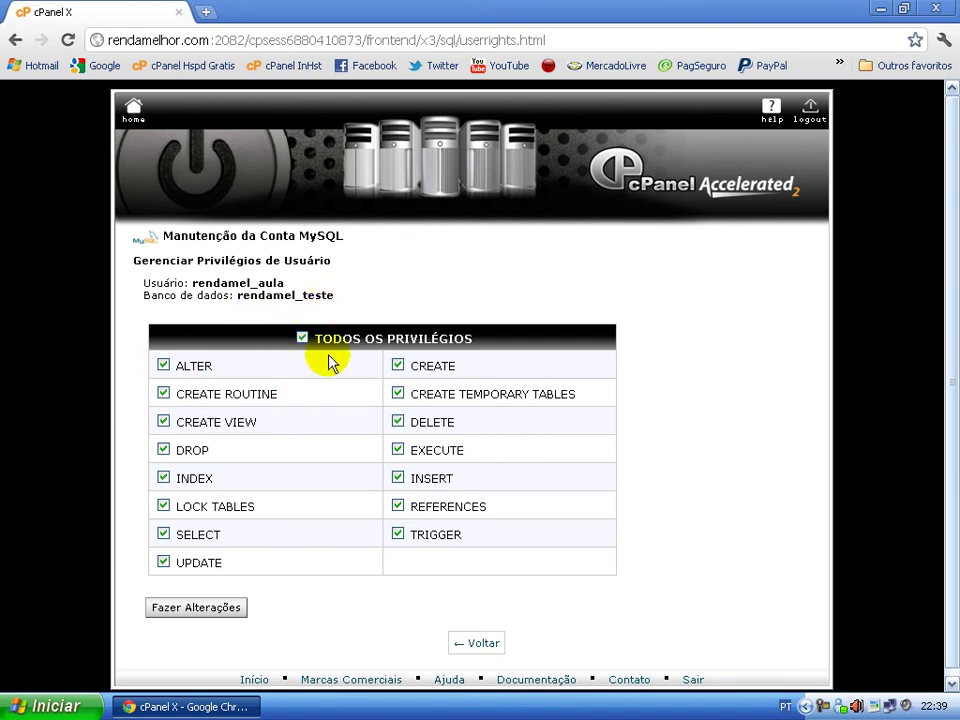
scroll(300, 400, down, 1)
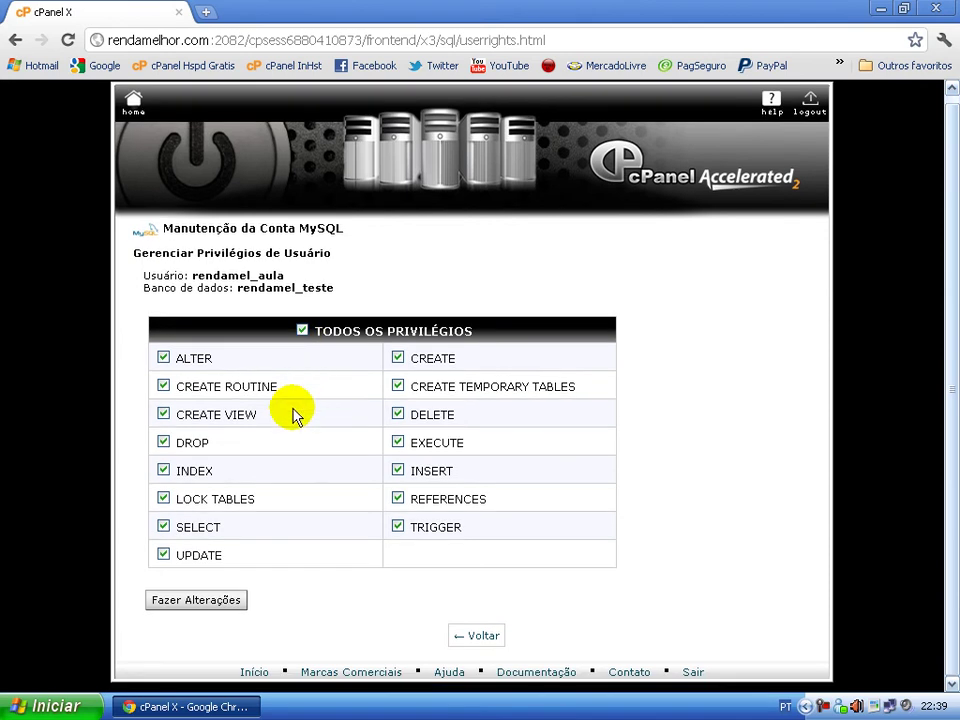
click(190, 604)
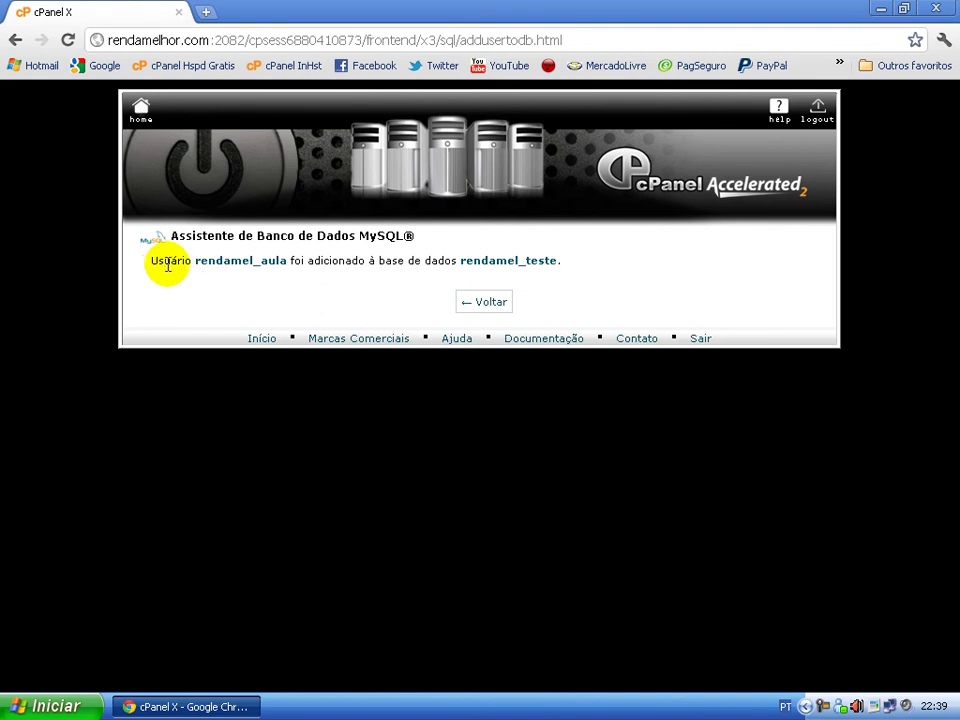
- Highlight rendamel_aula and rendamel_teste in the wizard's confirmation that the user was added to the database
drag(261, 264, 295, 263)
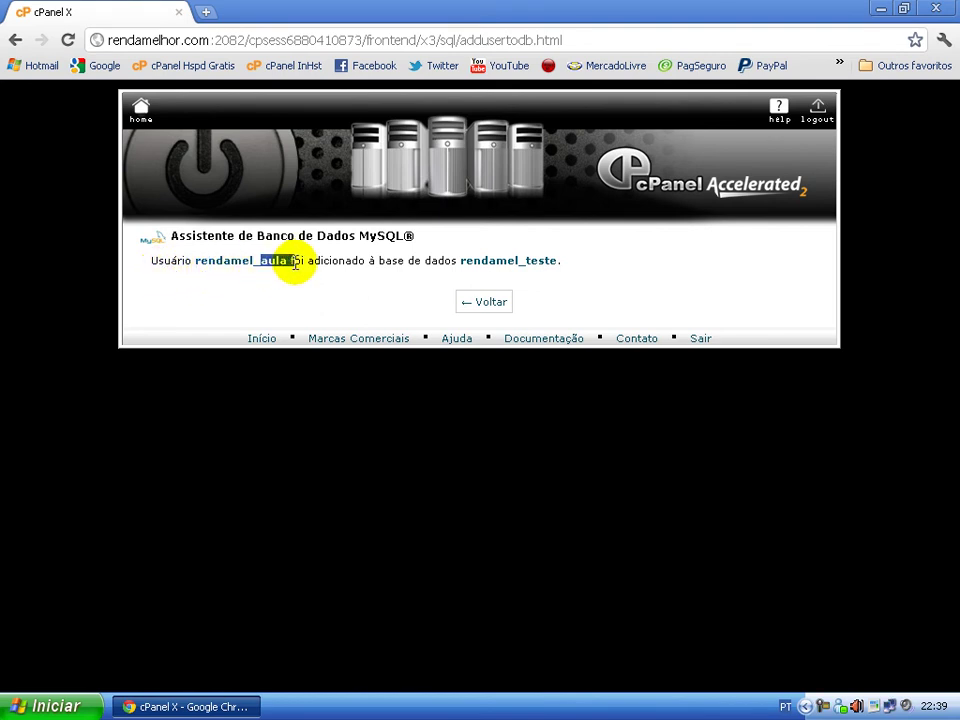
click(290, 264)
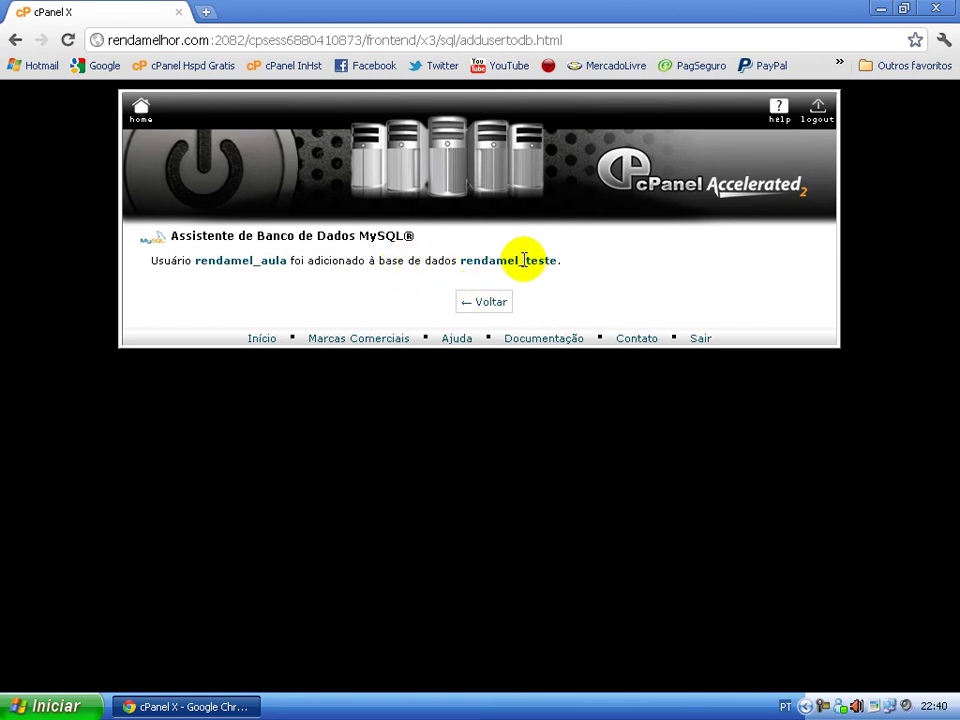
drag(524, 260, 548, 262)
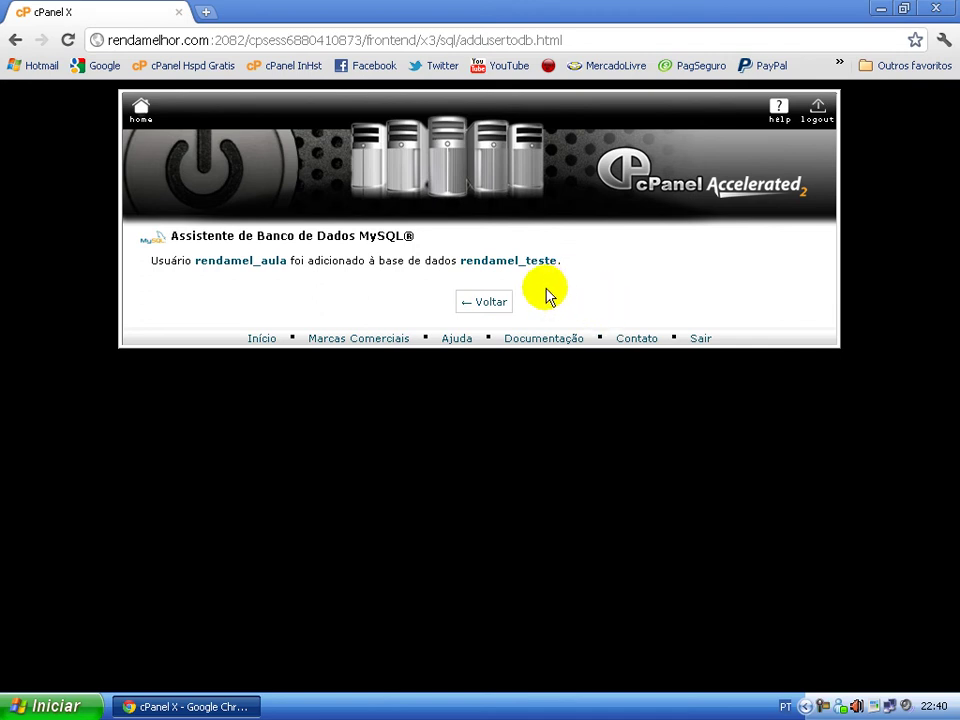
- Return to MySQL Databases, find the rendamel_teste row, and open rendamel_aula's privileges there
click(500, 304)
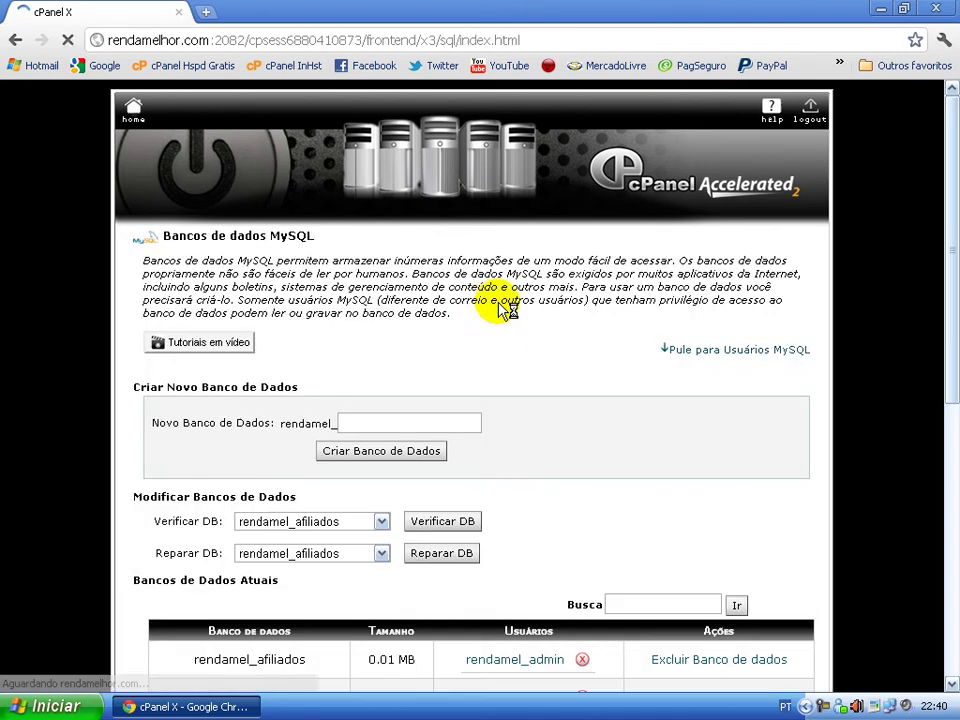
scroll(430, 280, down, 3)
scroll(465, 300, down, 1)
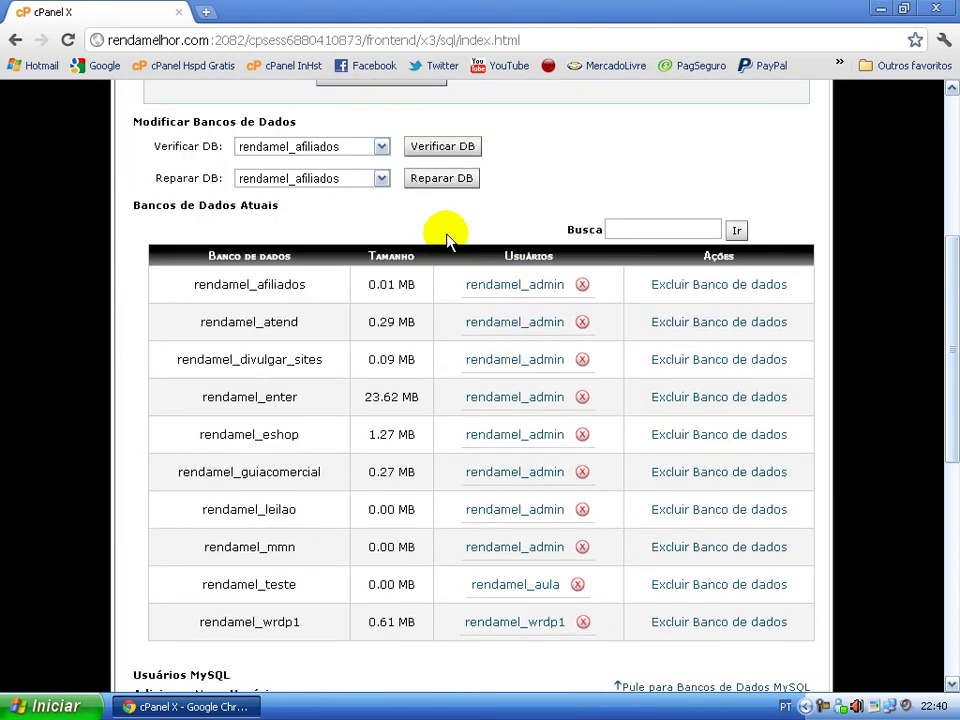
scroll(520, 560, down, 1)
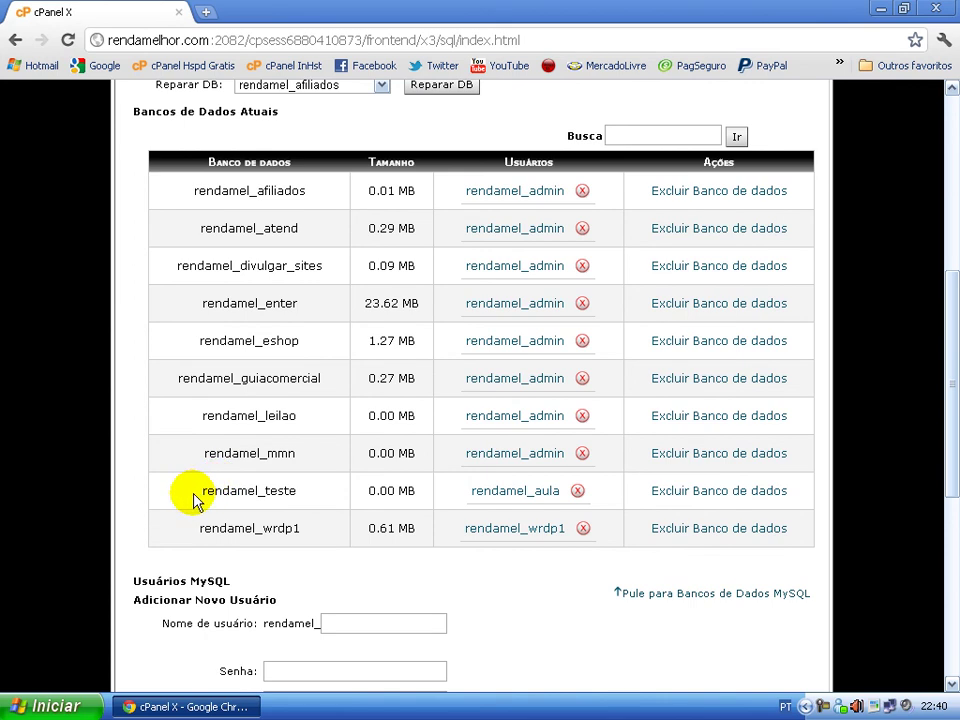
drag(203, 494, 295, 494)
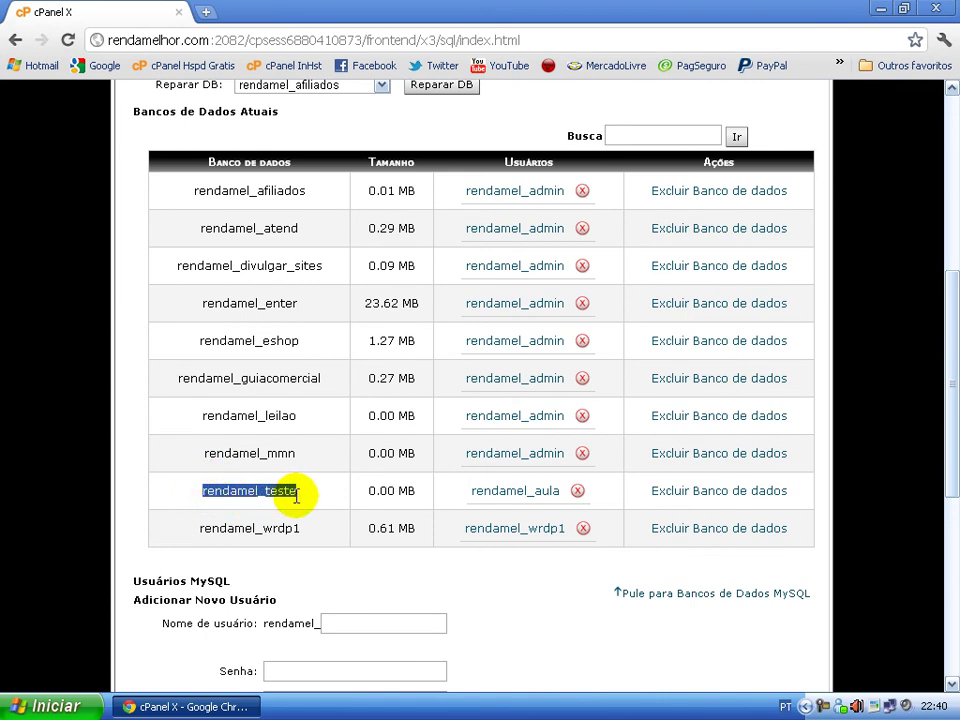
click(313, 507)
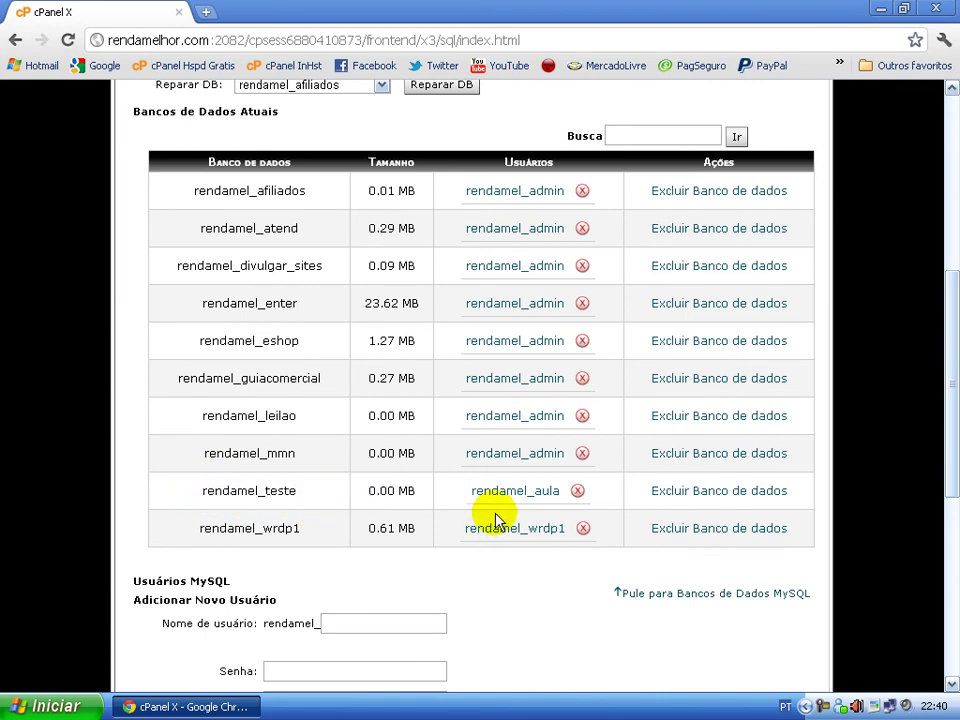
drag(463, 500, 567, 493)
click(604, 496)
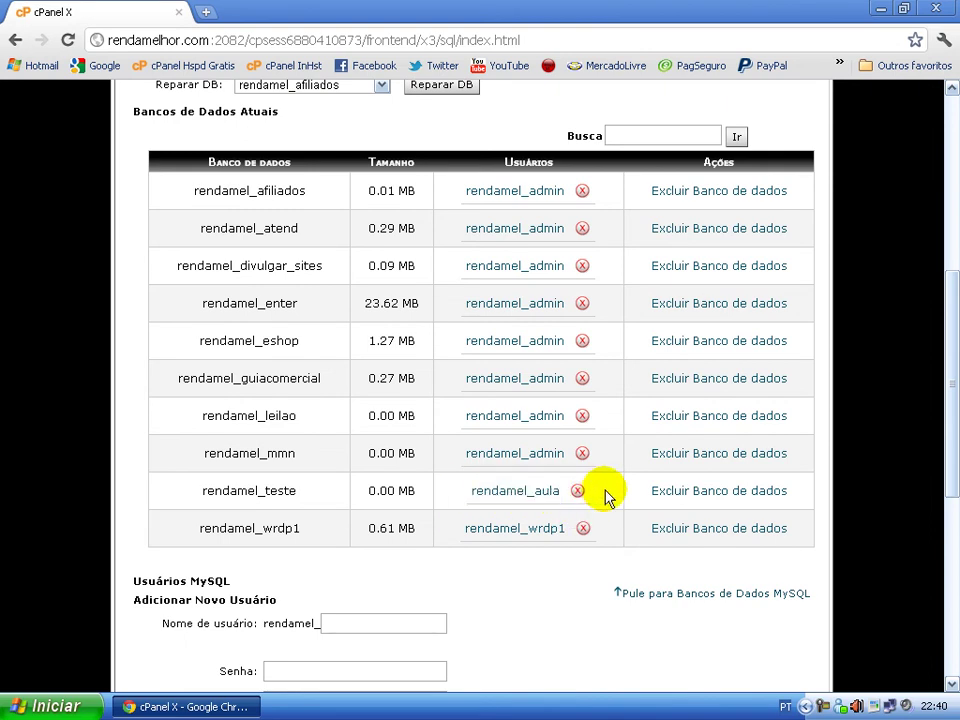
click(505, 498)
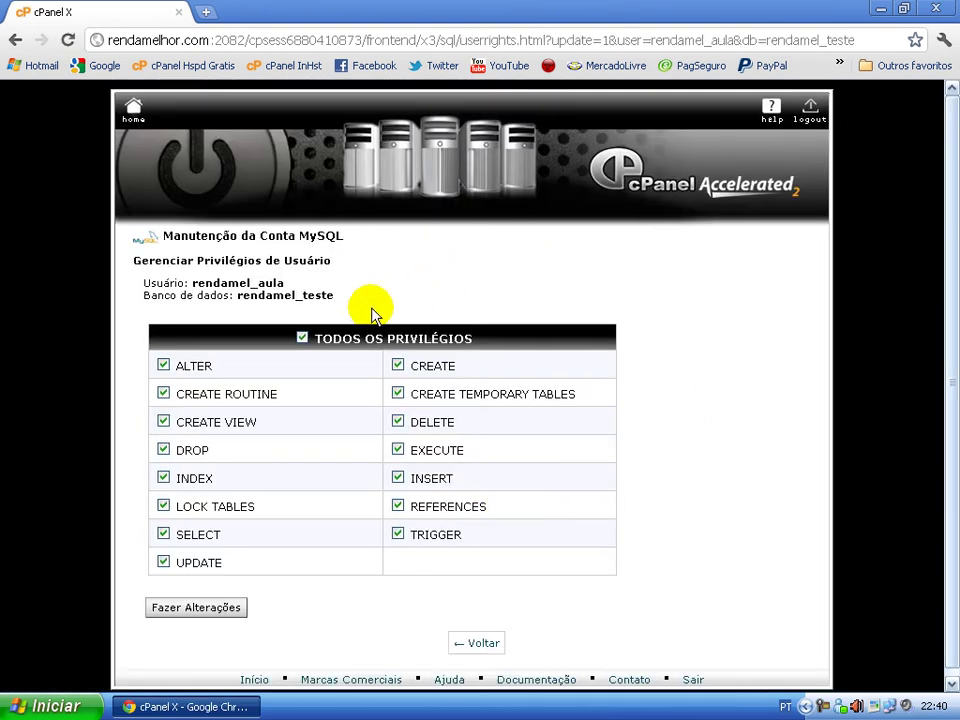
- Review ALL PRIVILEGES for rendamel_aula on rendamel_teste, then go back to MySQL Databases
scroll(305, 300, down, 1)
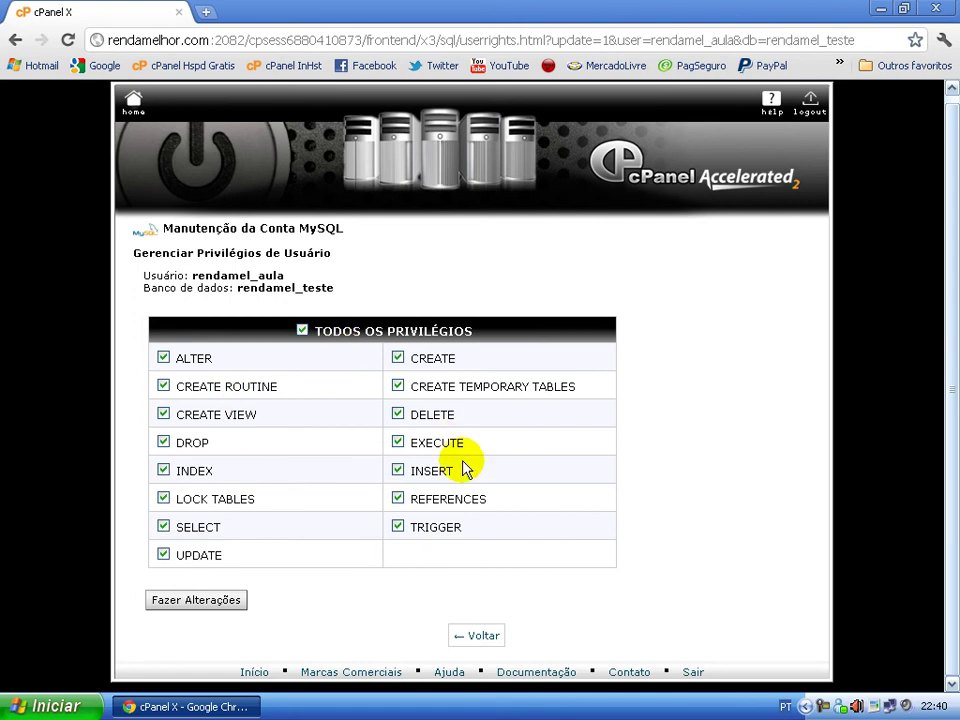
scroll(313, 529, up, 1)
scroll(311, 521, down, 1)
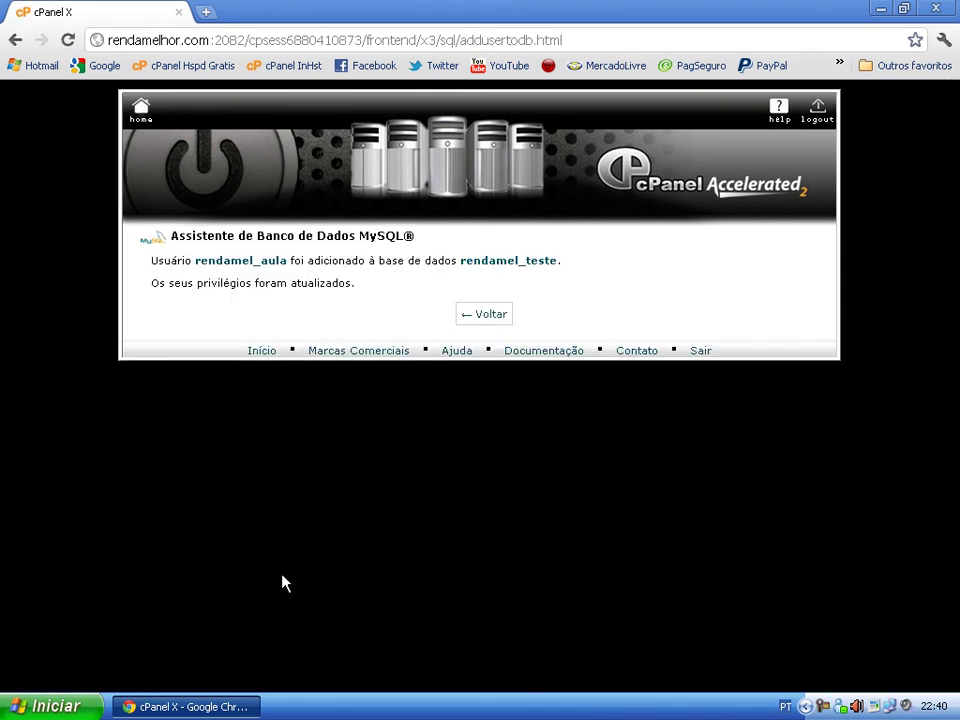
click(488, 314)
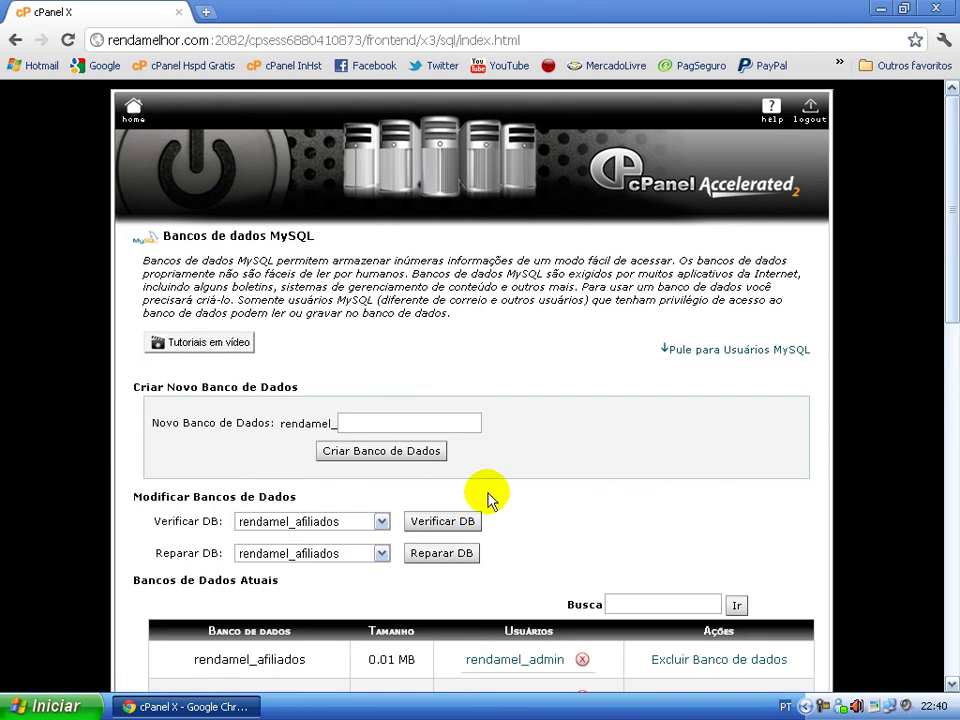
scroll(517, 437, down, 4)
scroll(517, 437, down, 5)
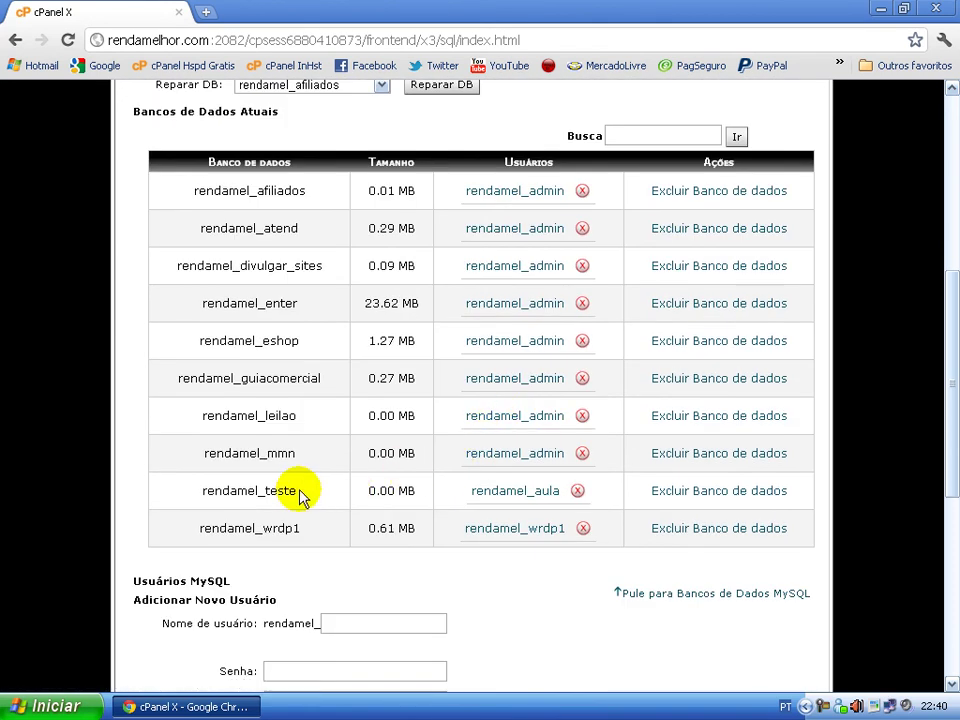
drag(193, 490, 306, 489)
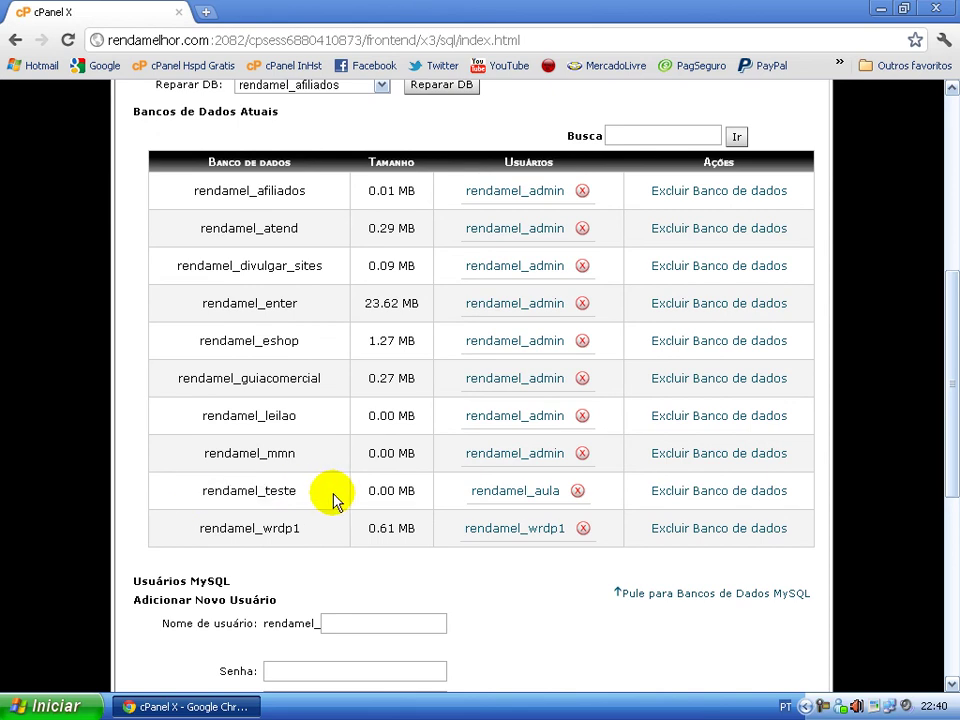
drag(212, 495, 300, 491)
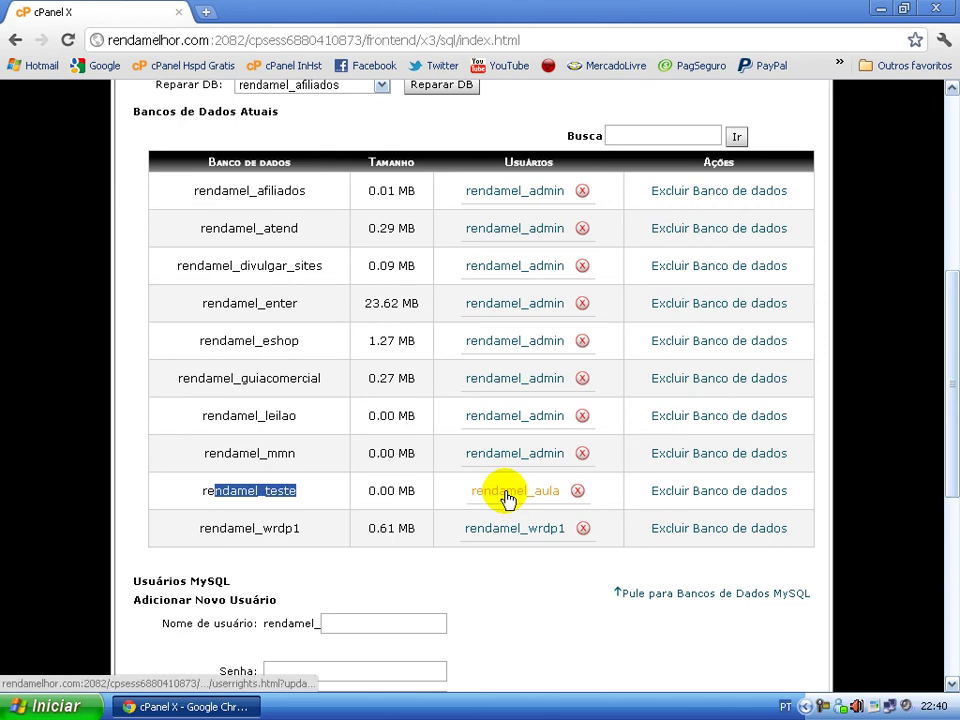
click(461, 498)
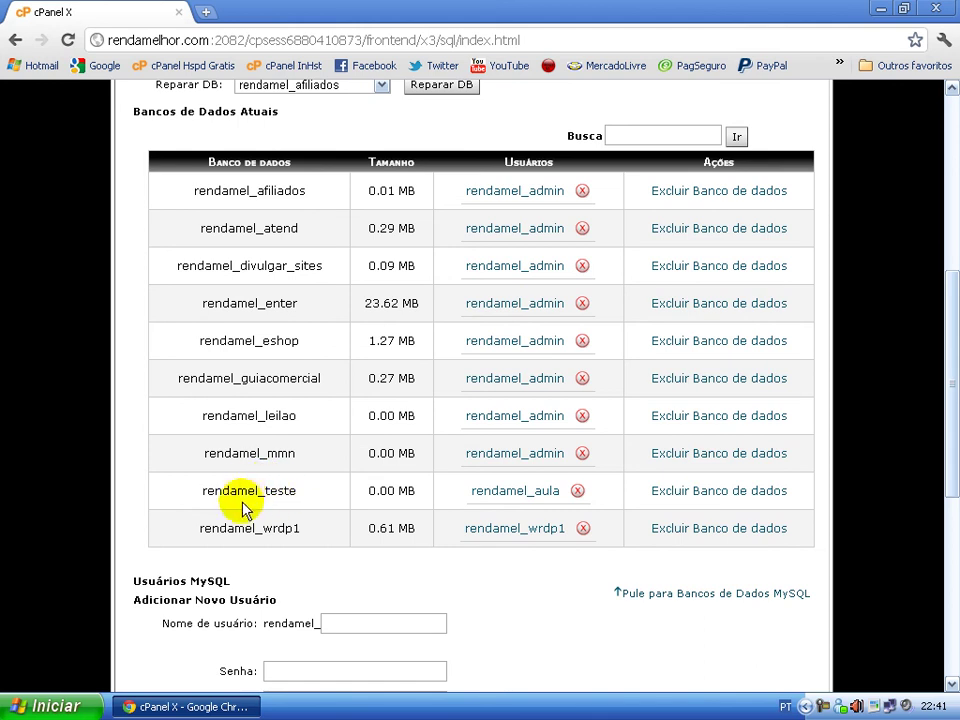
drag(265, 490, 289, 489)
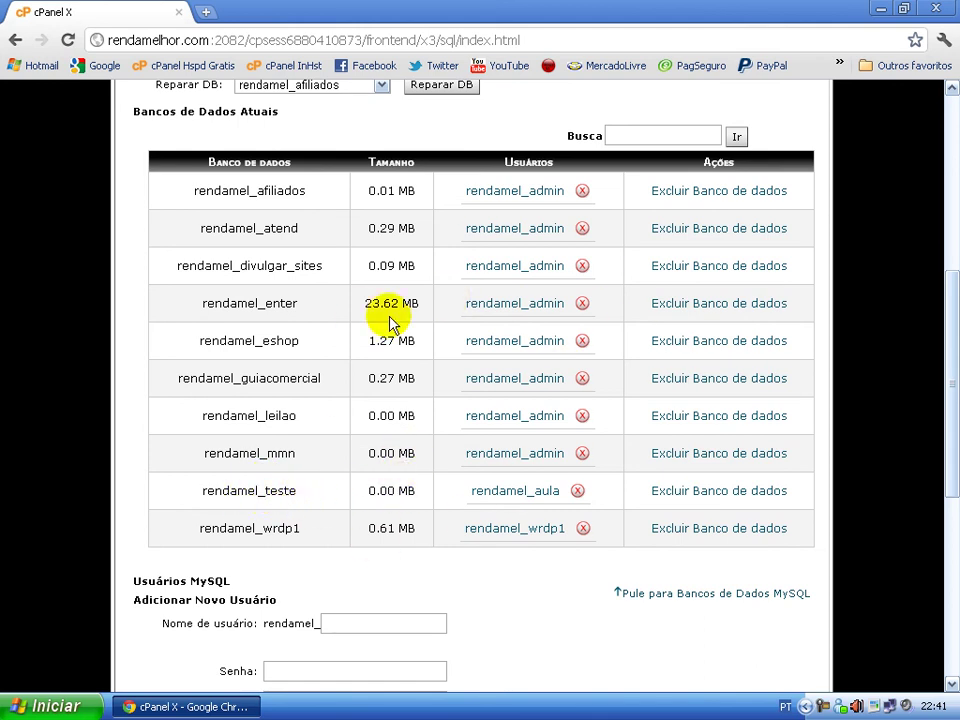
scroll(482, 248, down, 5)
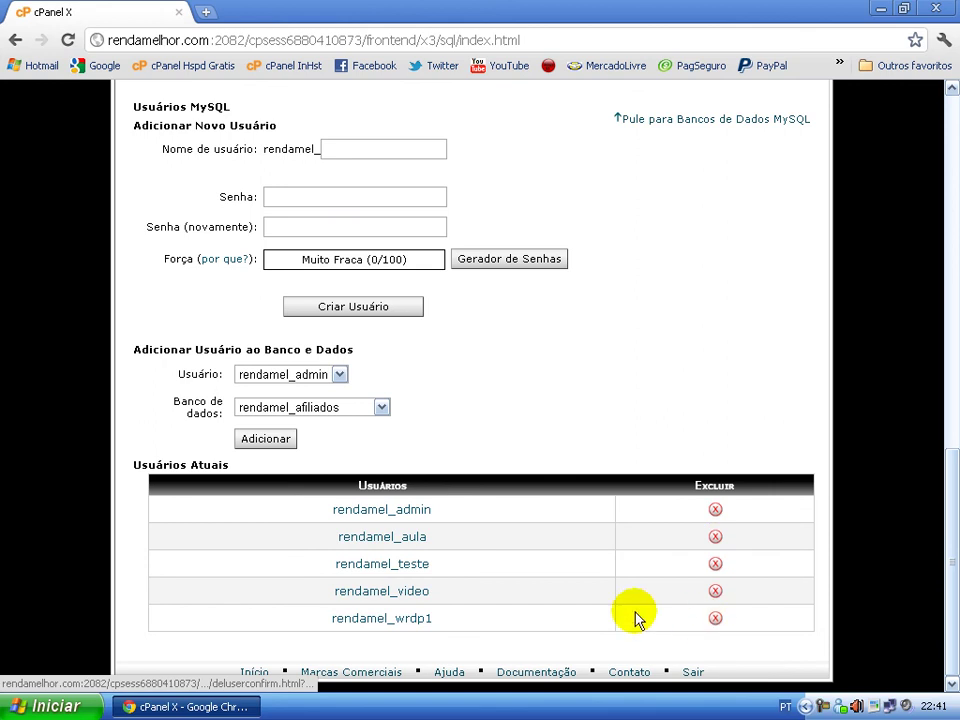
scroll(500, 592, up, 1)
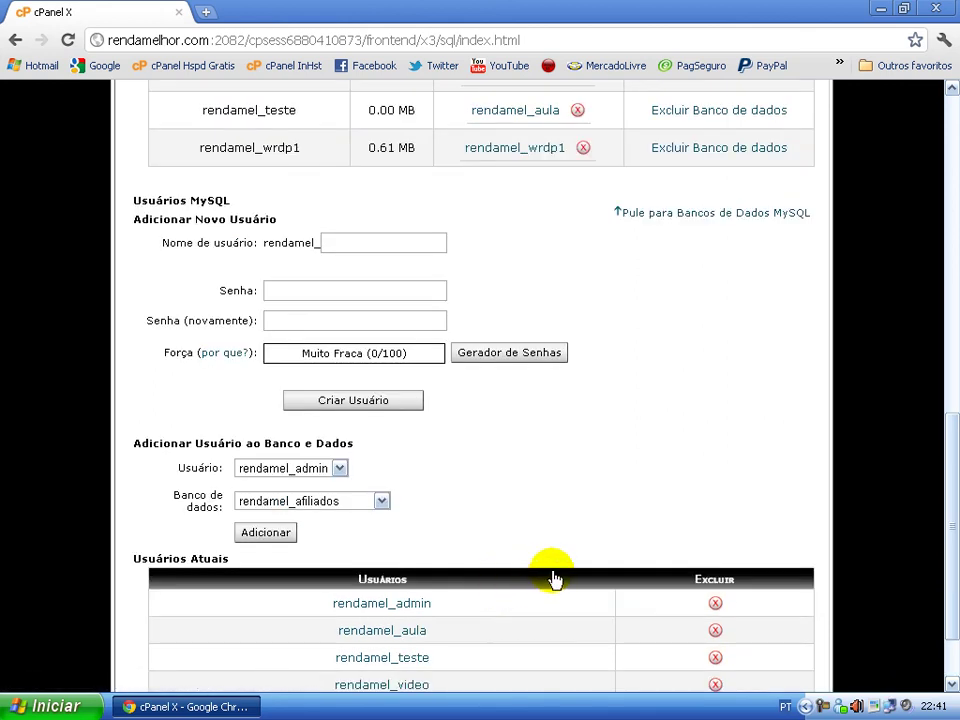
scroll(555, 578, up, 9)
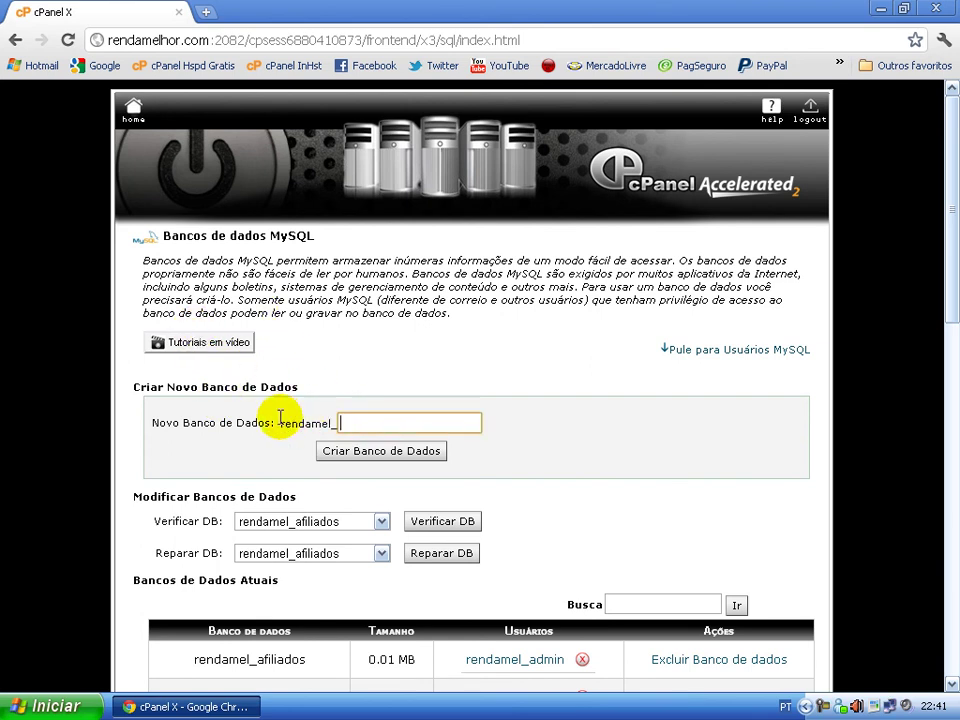
drag(282, 418, 360, 422)
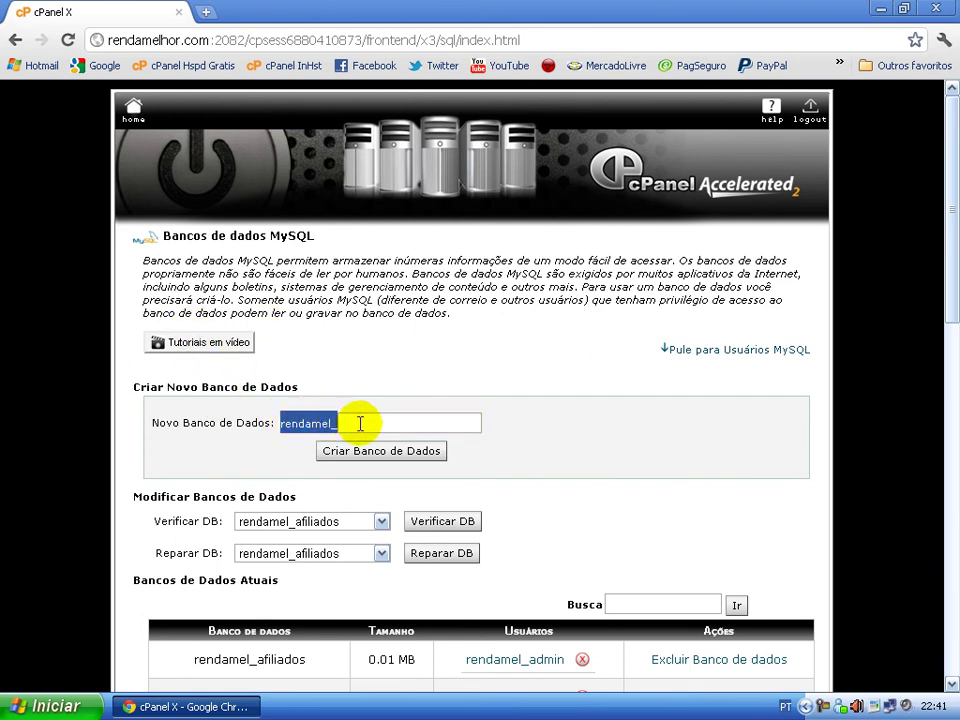
click(418, 414)
scroll(498, 380, down, 3)
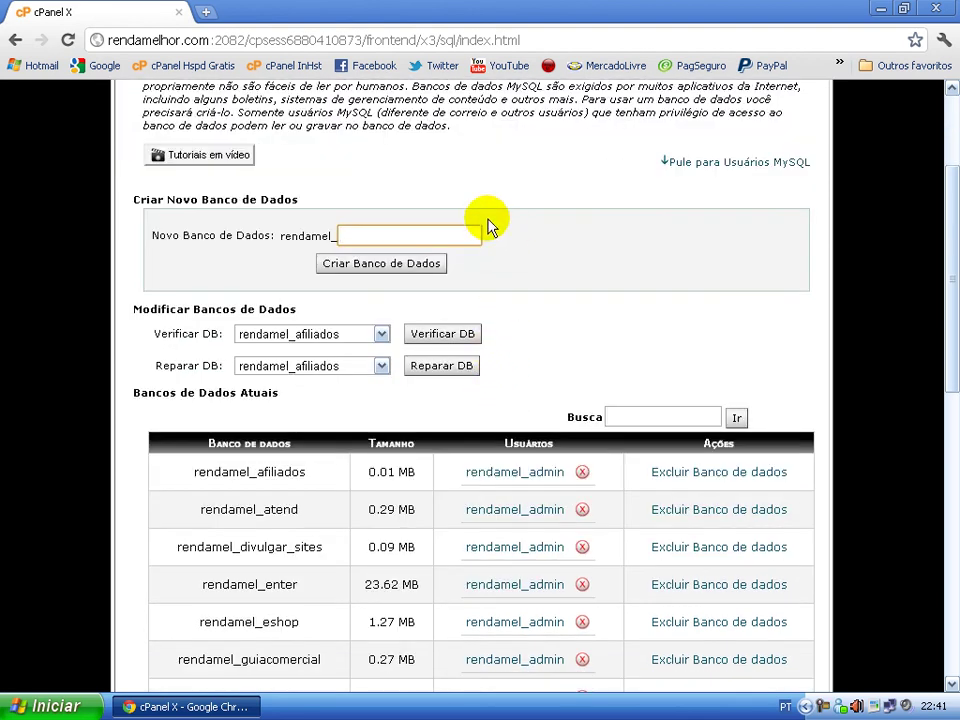
scroll(381, 231, down, 10)
click(351, 156)
click(304, 198)
click(302, 237)
click(358, 155)
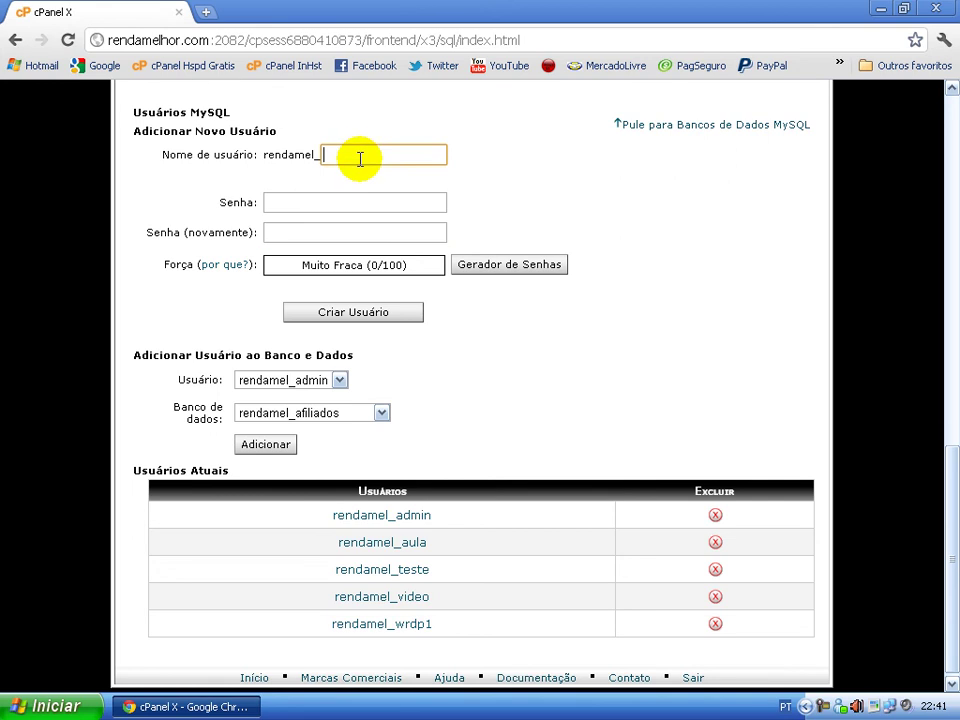
scroll(347, 180, down, 1)
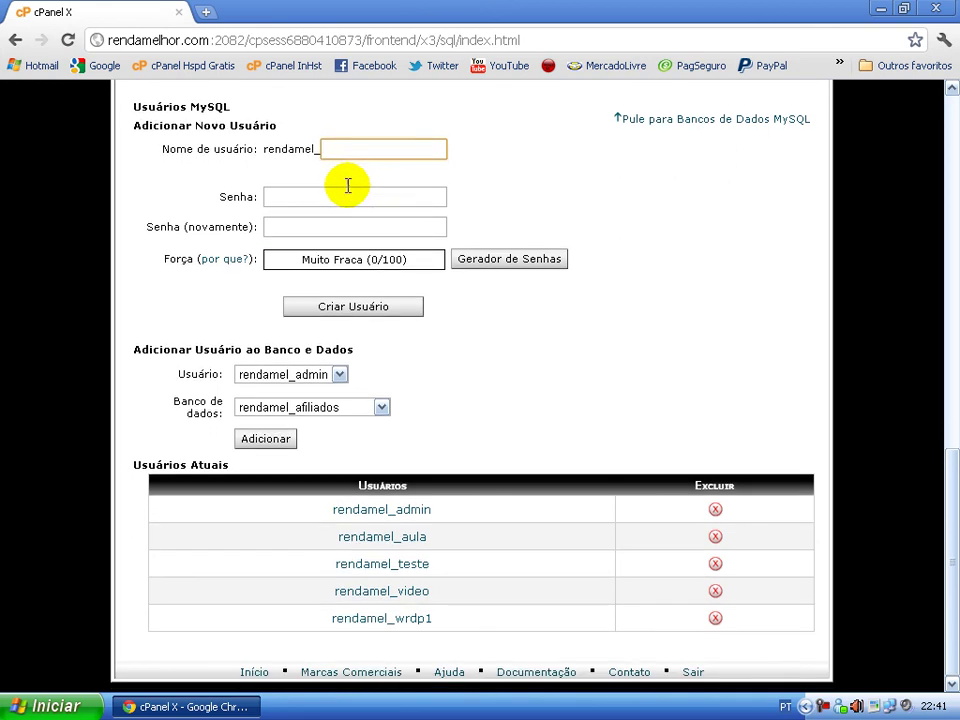
click(336, 378)
click(336, 378)
click(340, 372)
click(332, 390)
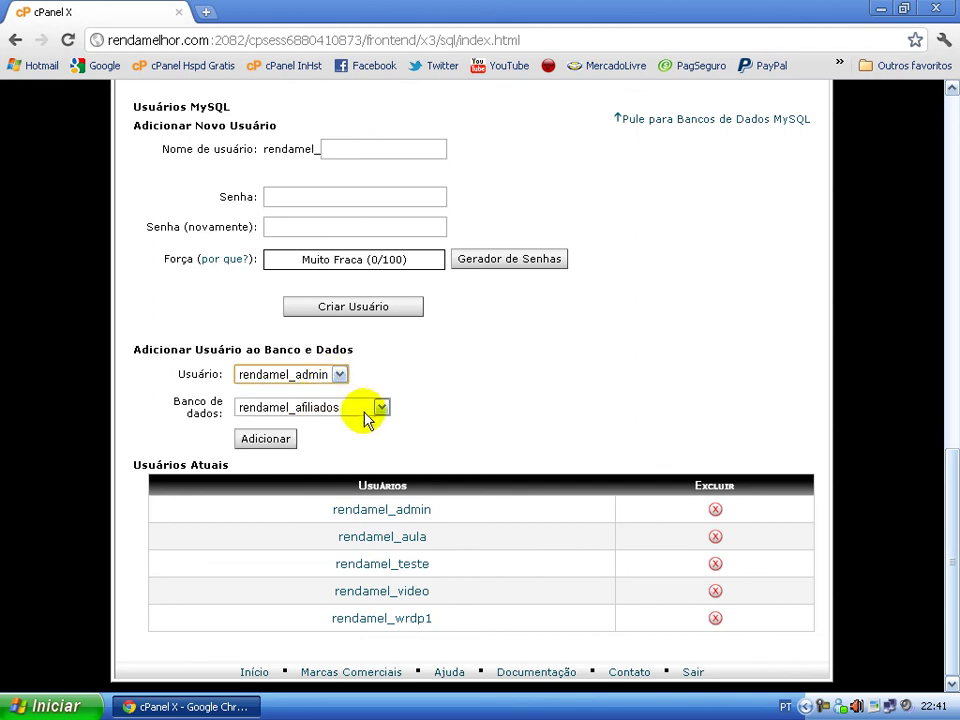
click(381, 407)
click(381, 406)
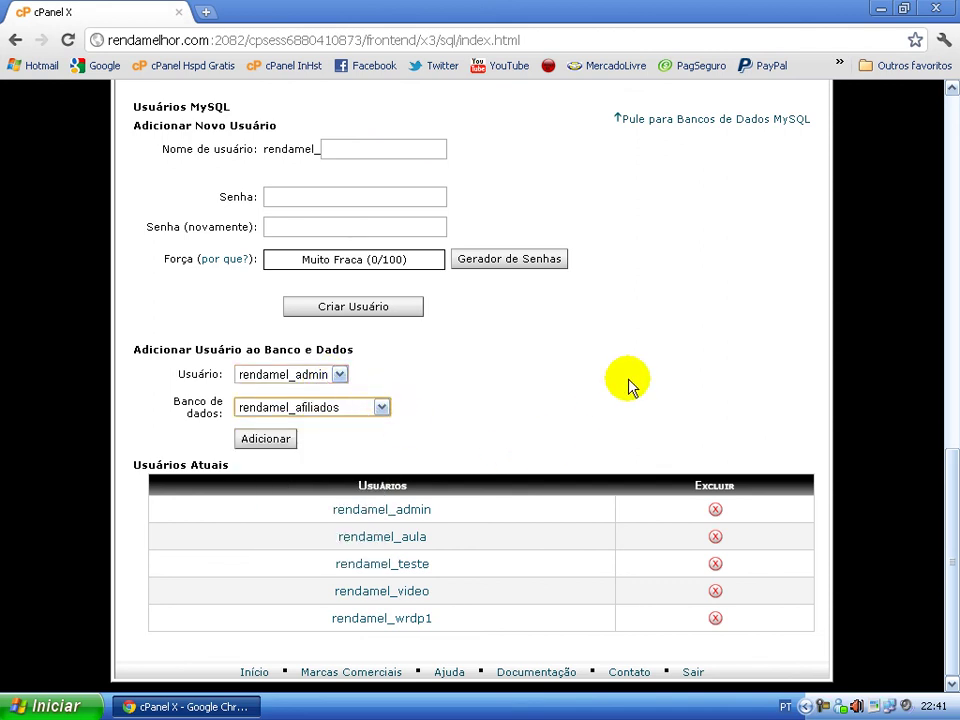
scroll(675, 420, up, 3)
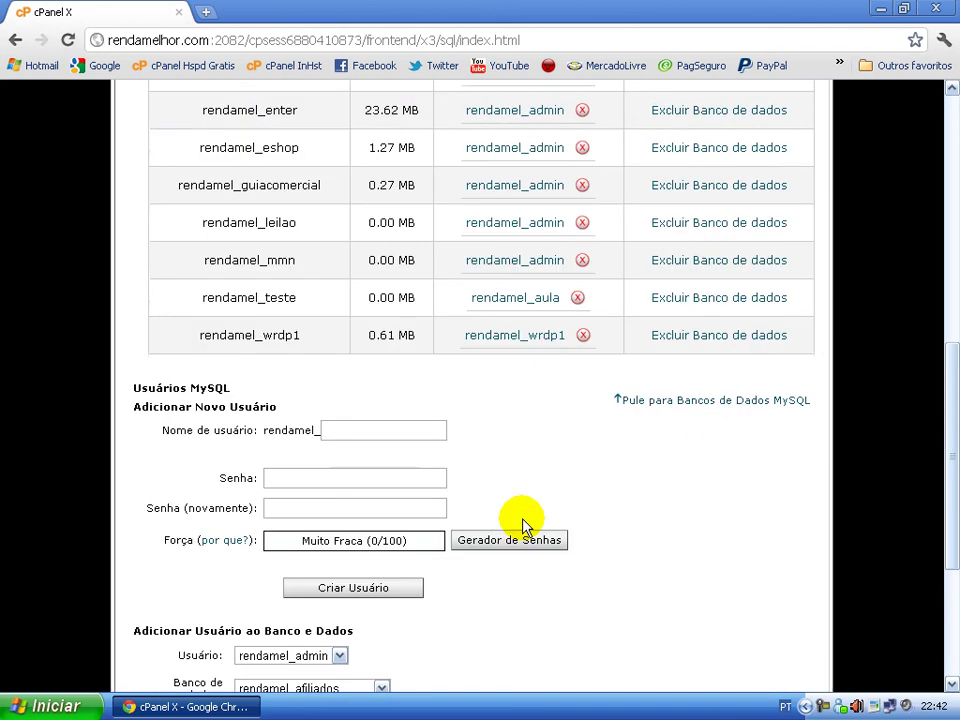
scroll(522, 522, up, 2)
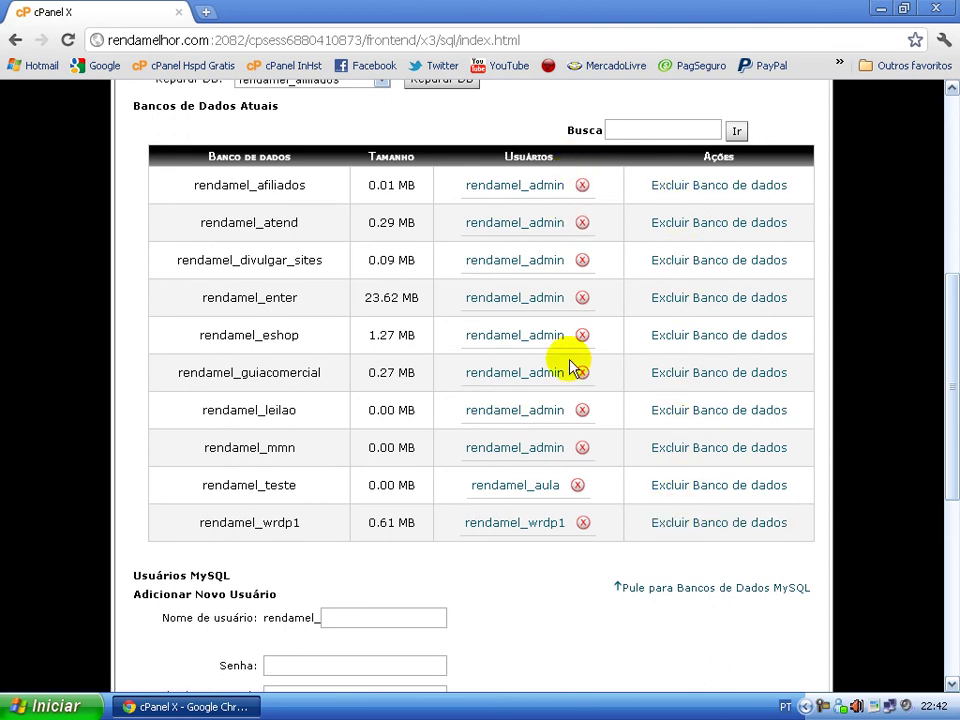
scroll(490, 342, down, 2)
scroll(490, 340, down, 3)
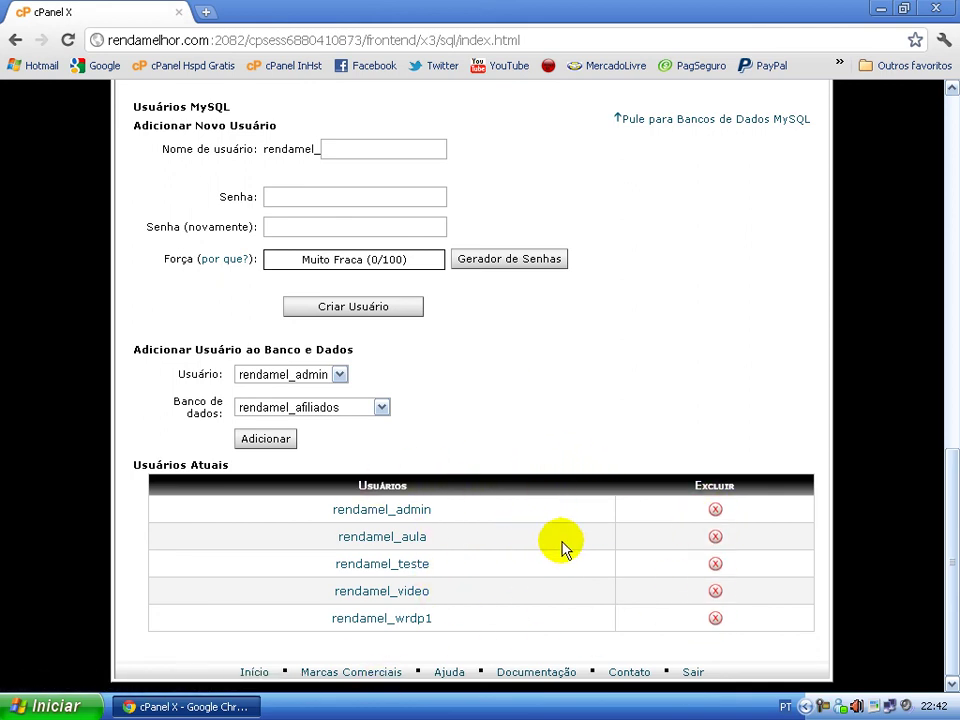
scroll(575, 520, up, 10)
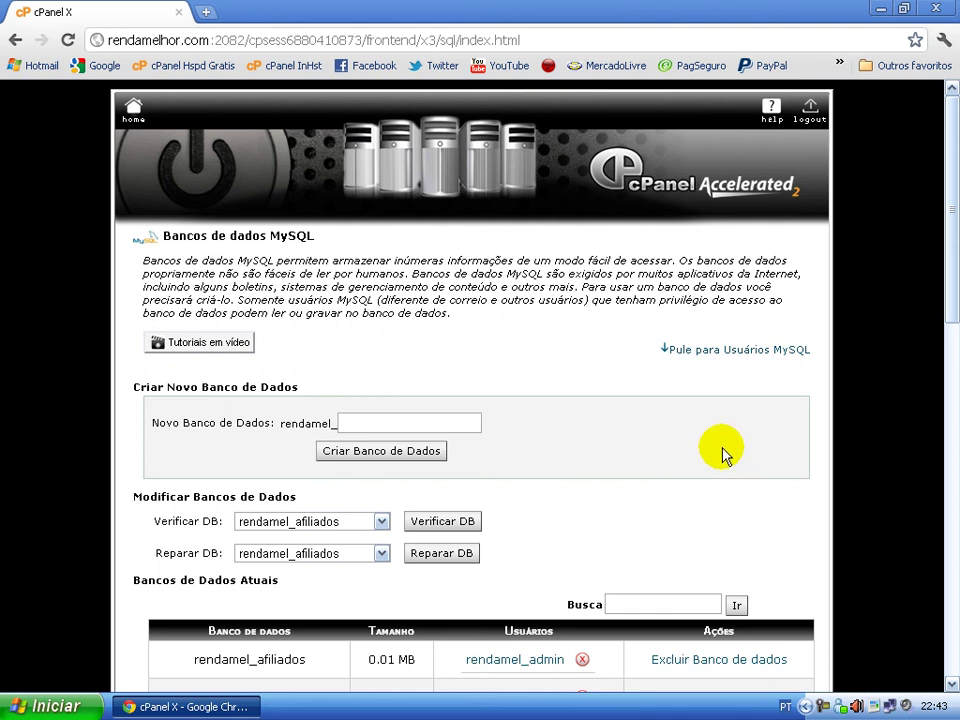
scroll(706, 418, down, 1)
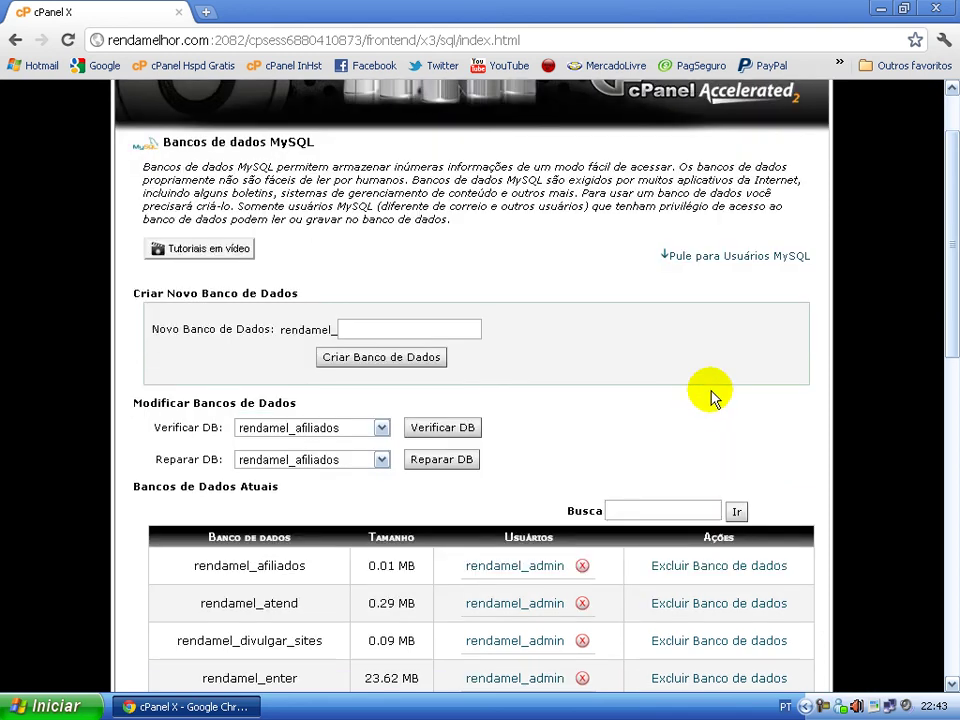
scroll(699, 446, up, 1)
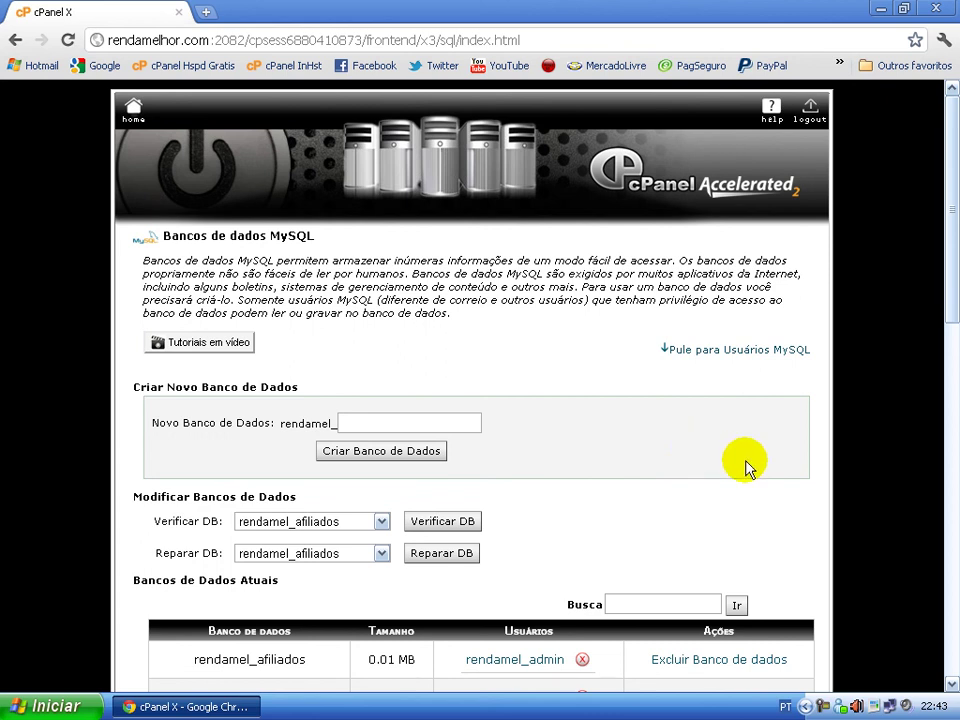
click(820, 704)
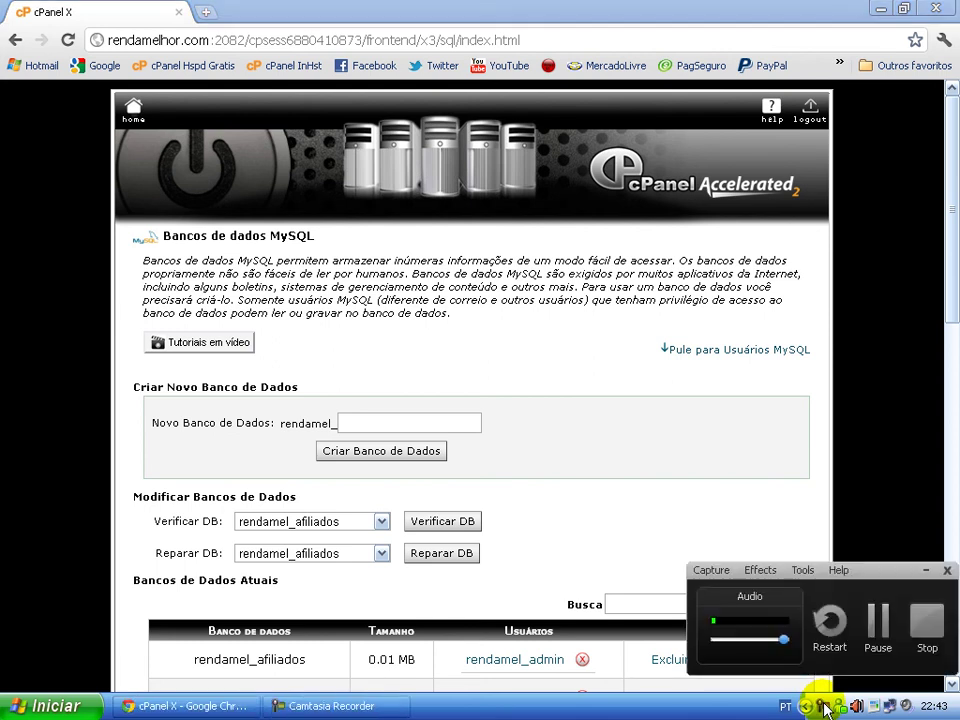